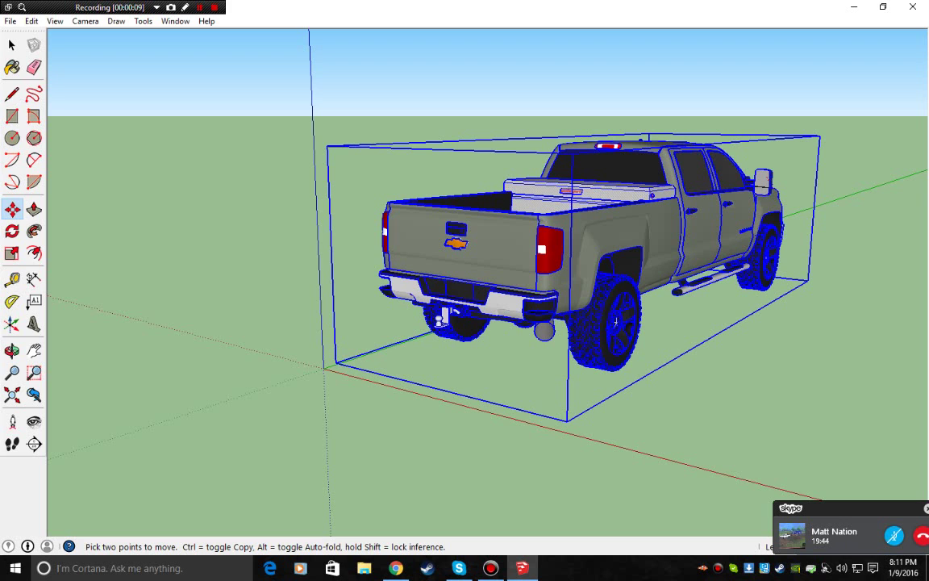
Examine the selected pickup truck model from the rear, both sides and the front.
middle_click_drag(615, 321, 492, 347)
middle_click_drag(685, 329, 669, 287)
middle_click_drag(533, 317, 548, 280)
middle_click_drag(161, 282, 12, 279)
middle_click_drag(645, 270, 440, 303)
scroll(501, 288, "up", 3)
scroll(398, 338, "up", 4)
scroll(395, 335, "down", 6)
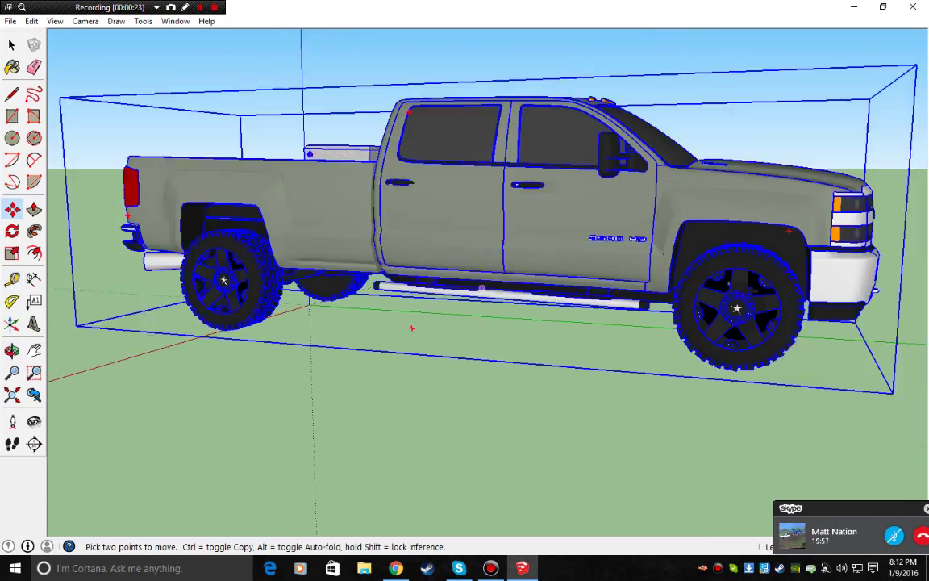
middle_click_drag(534, 258, 11, 252)
middle_click_drag(751, 294, 472, 250)
middle_click_drag(478, 300, 327, 319)
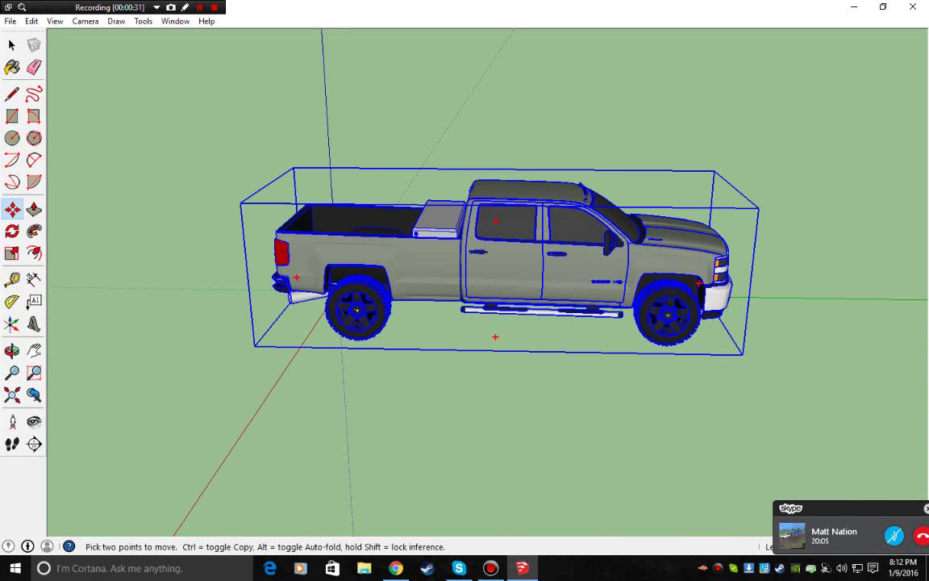
Shift the truck slightly, then explode its component and the group nested inside it into separate parts.
left_click_drag(503, 265, 526, 296)
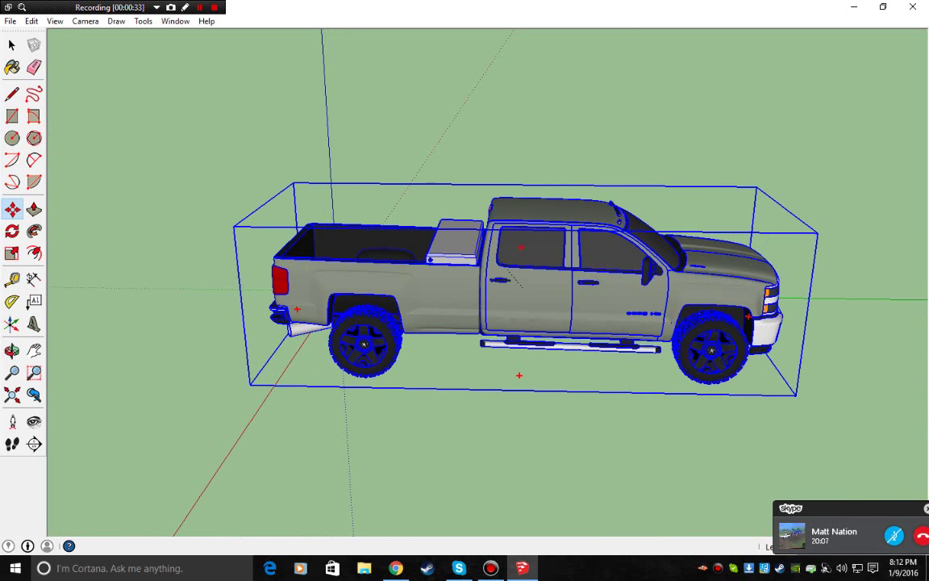
right_click(504, 304)
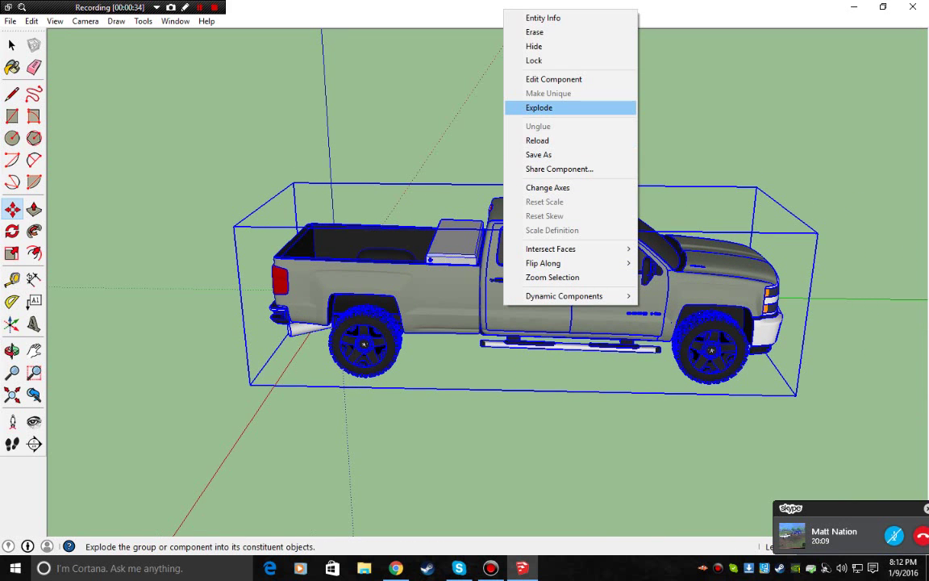
left_click(557, 107)
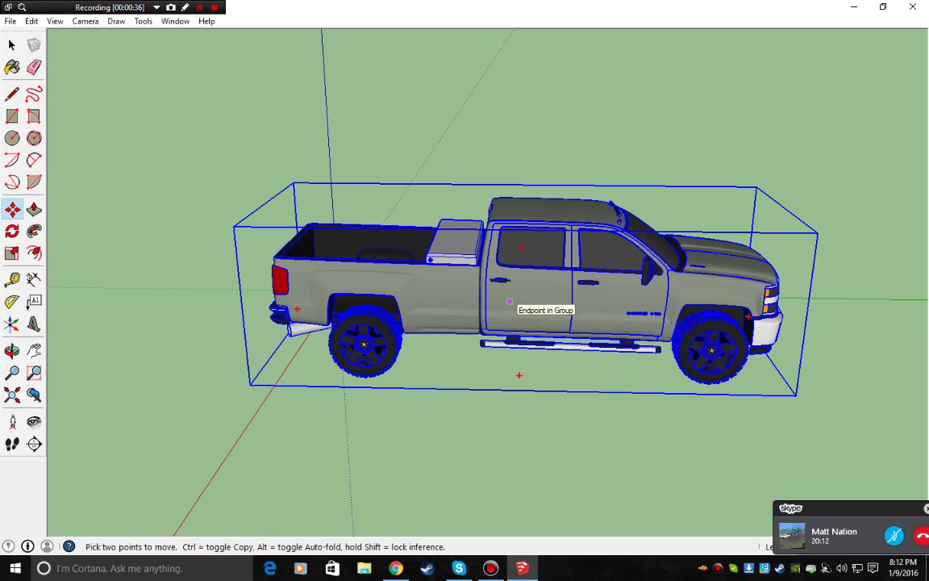
right_click(510, 304)
left_click(546, 385)
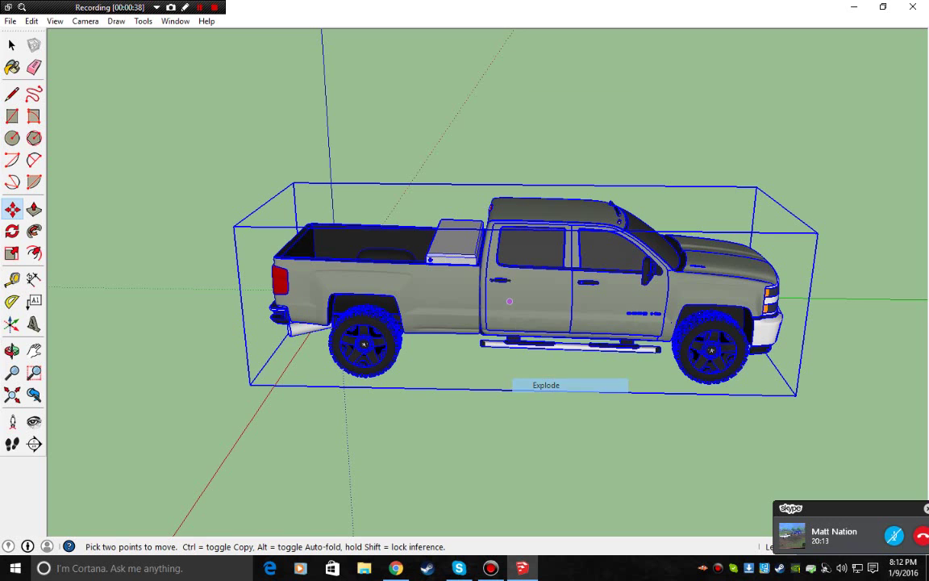
Delete both passenger-side wheels and the driver-side front wheel from the truck.
key("space")
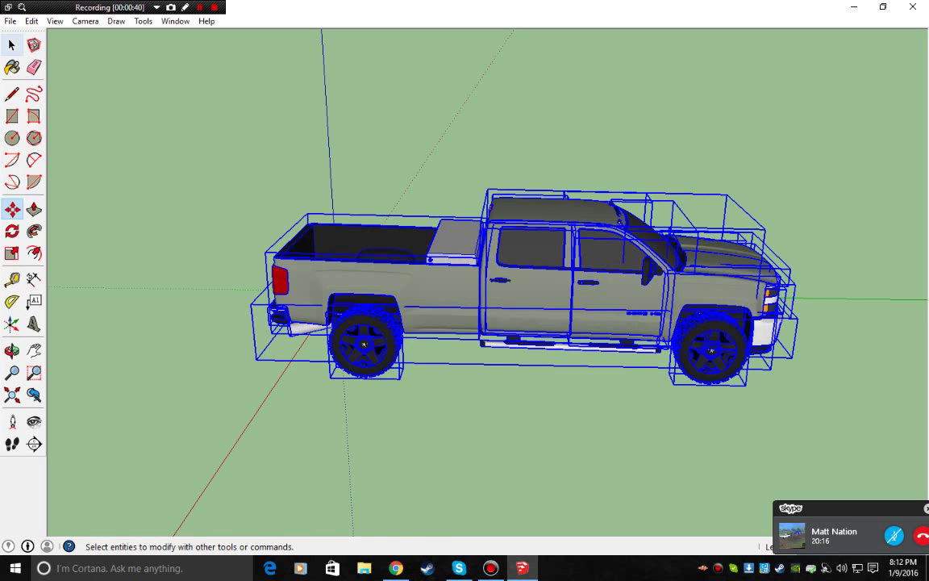
left_click(366, 342)
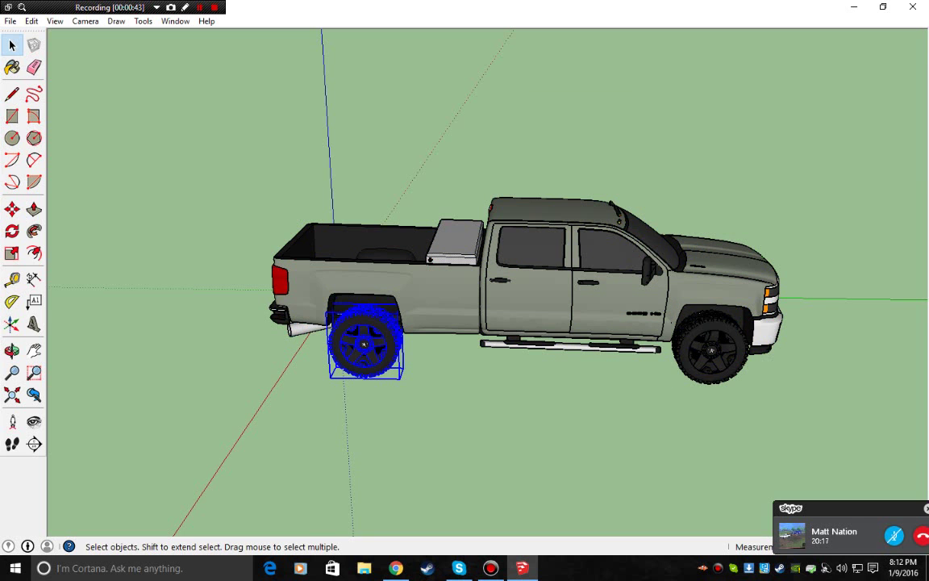
key("Delete")
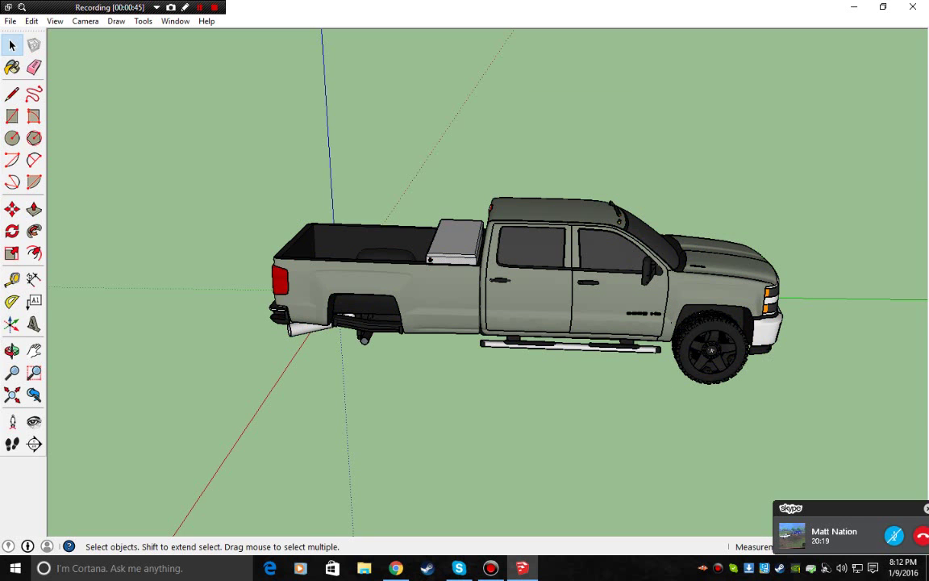
left_click(711, 352)
key("Delete")
middle_click_drag(711, 352, 347, 316)
left_click(434, 369)
key("Delete")
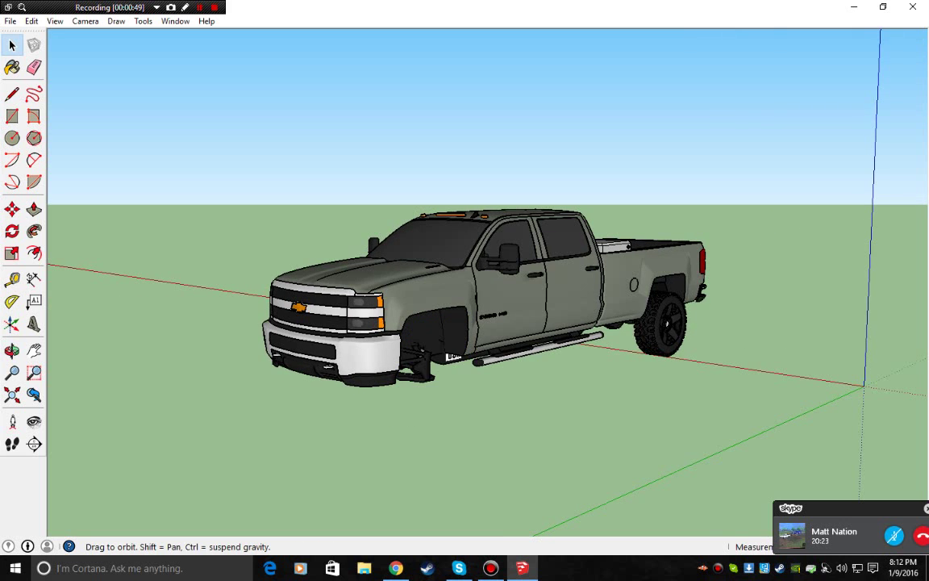
Move the remaining driver-side rear wheel away from the truck to a spot beyond its front end.
middle_click_drag(434, 370, 355, 371)
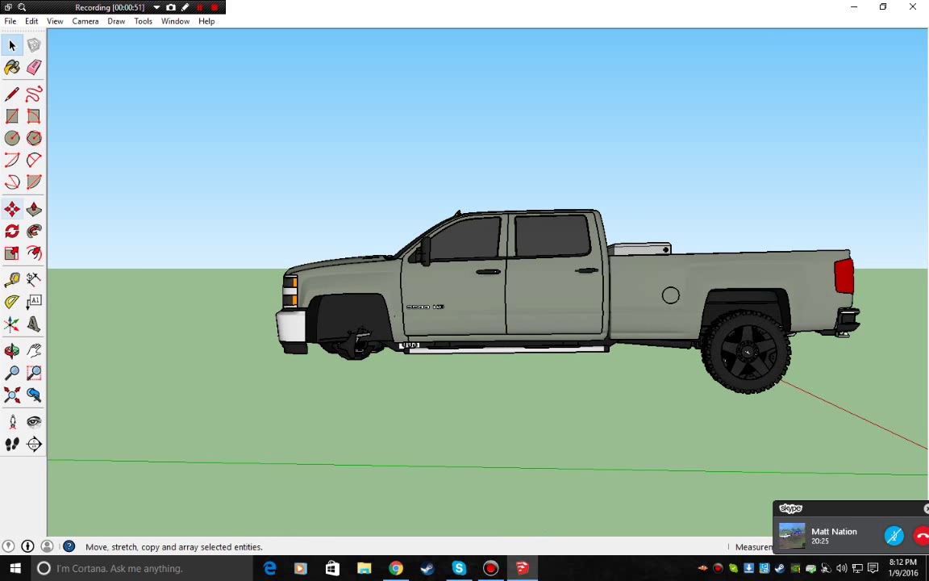
left_click(12, 209)
left_click(744, 352)
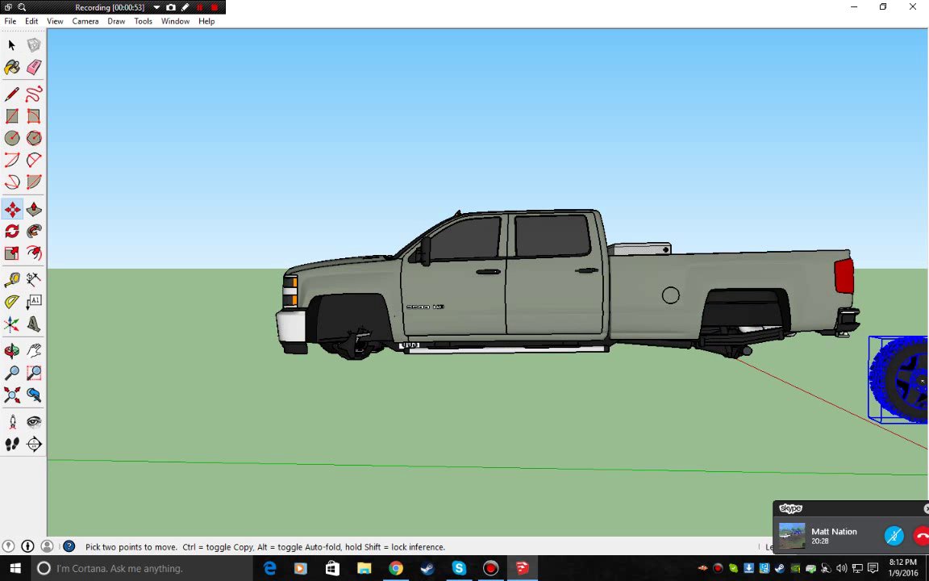
middle_click_drag(875, 377, 692, 378)
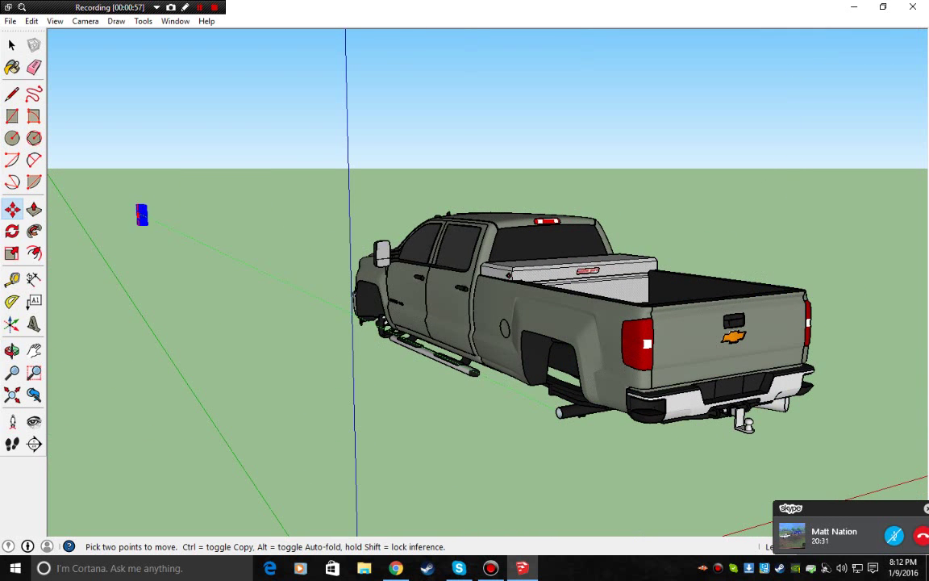
left_click(145, 193)
middle_click_drag(629, 307, 331, 311)
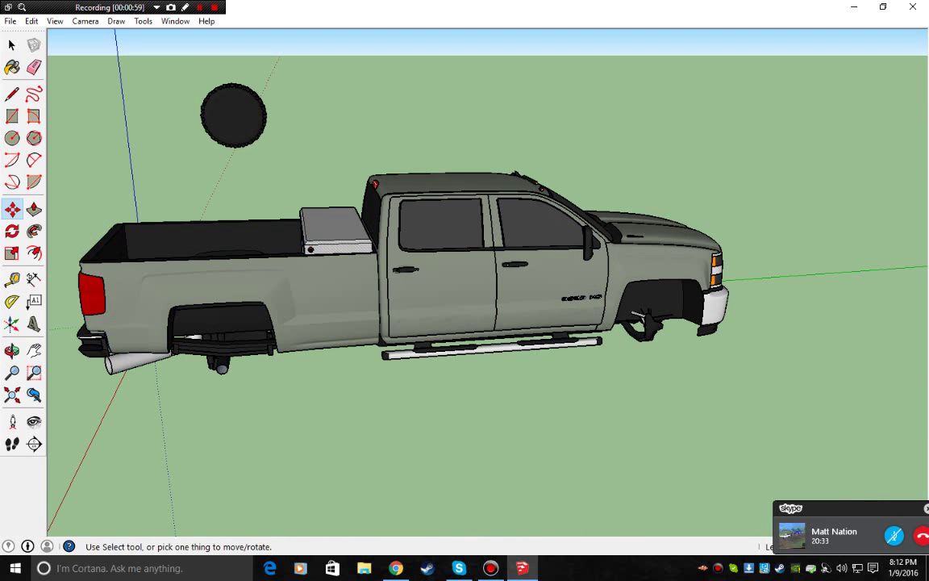
scroll(694, 262, "down", 2)
left_click(324, 145)
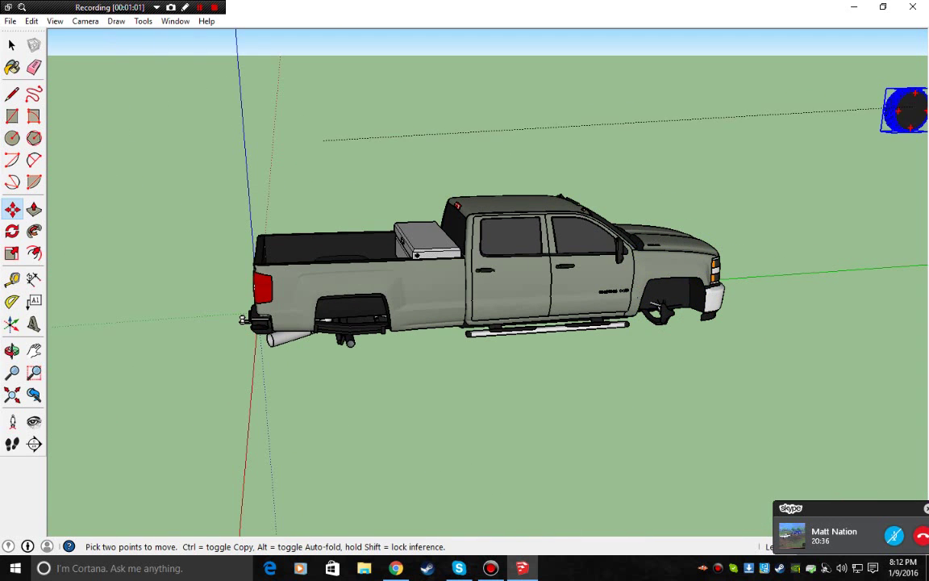
left_click(905, 110)
middle_click_drag(887, 113, 750, 89)
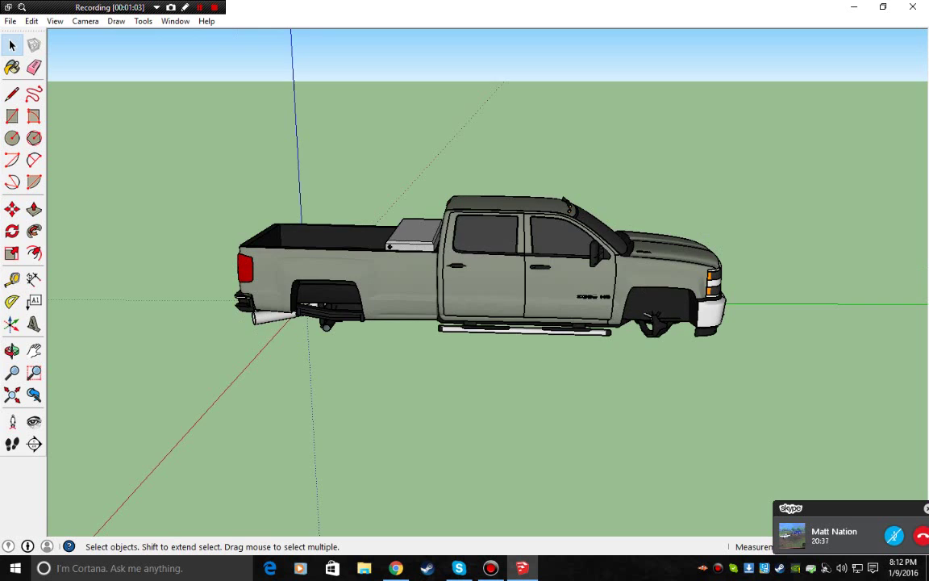
Select all parts of the wheelless truck and explode them.
scroll(590, 317, "down", 3)
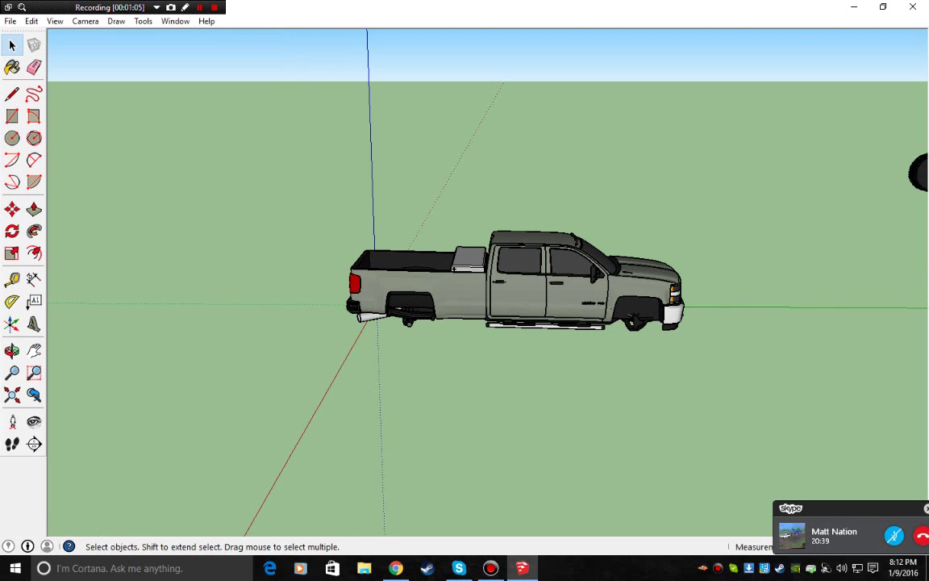
left_click(539, 308)
right_click(539, 308)
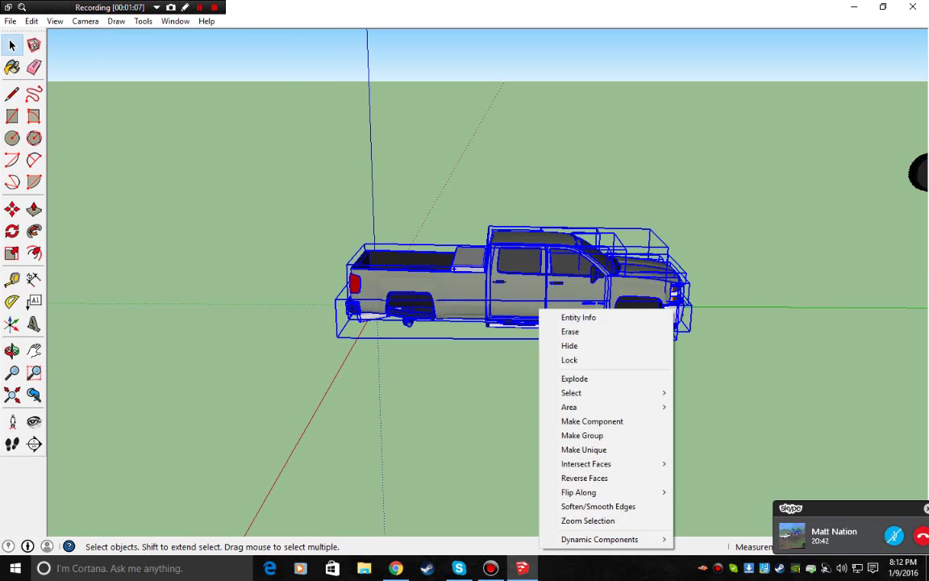
left_click(574, 378)
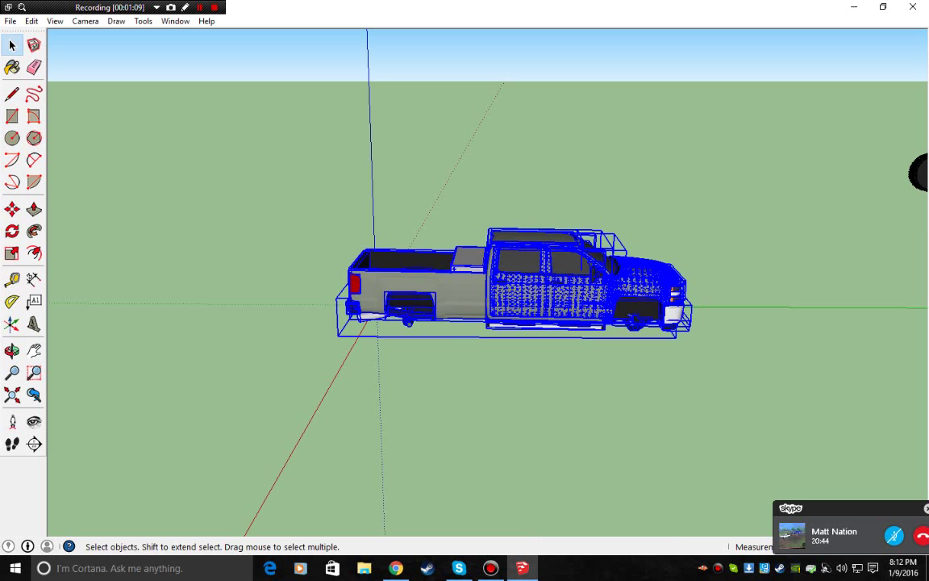
Clear the selection, reselect the whole truck without the loose wheel and explode its nested groups.
left_click(31, 21)
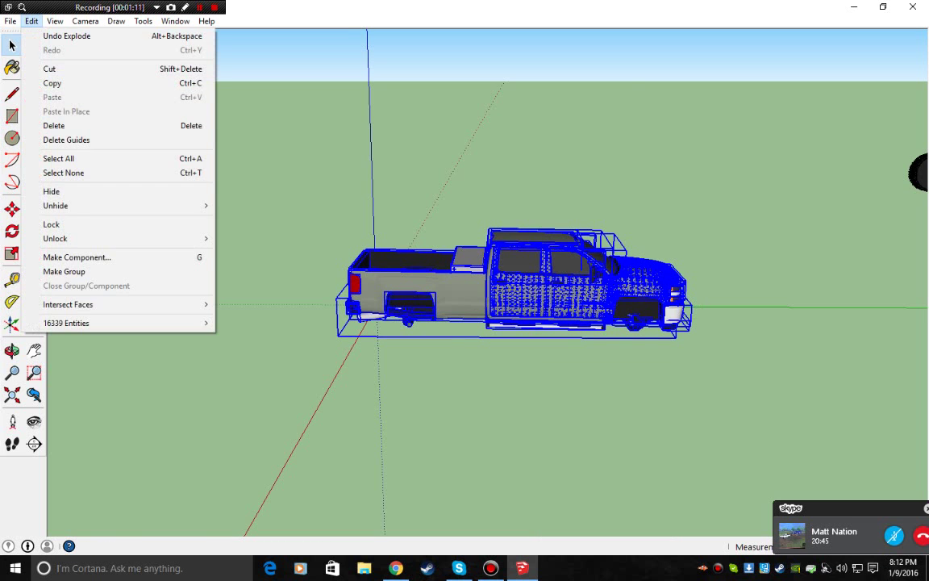
left_click(63, 173)
left_click_drag(210, 157, 767, 407)
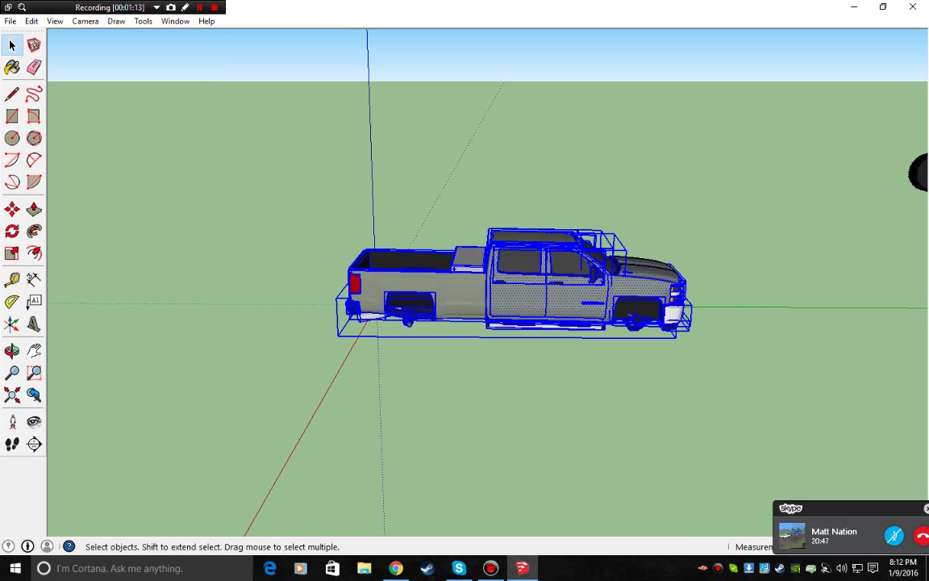
right_click(494, 282)
left_click(539, 350)
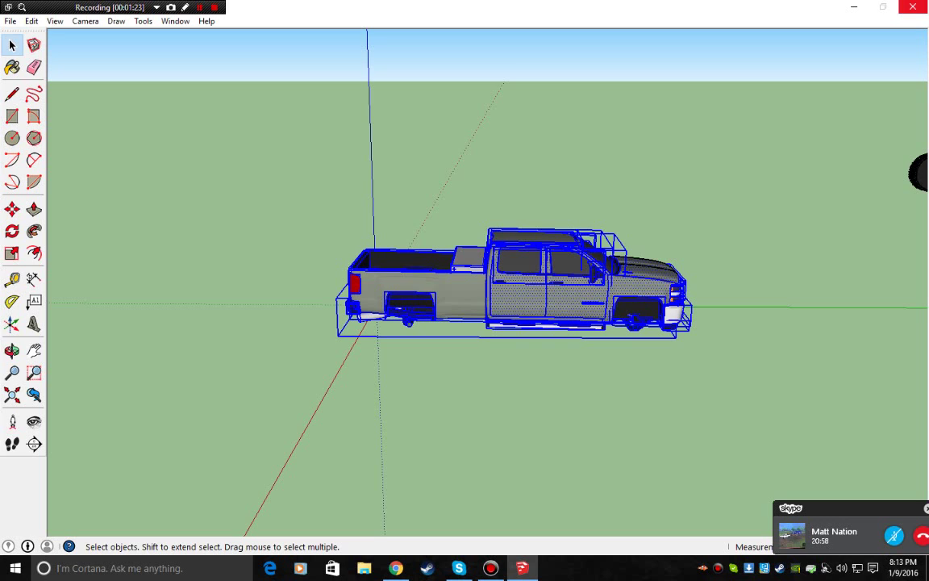
Undo the last edge softening on the truck.
left_click(31, 21)
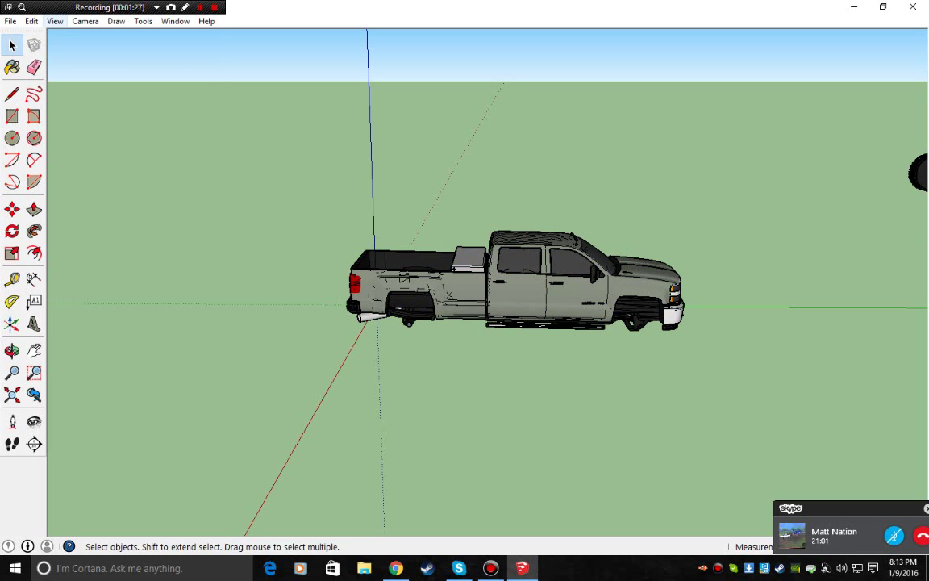
left_click(32, 21)
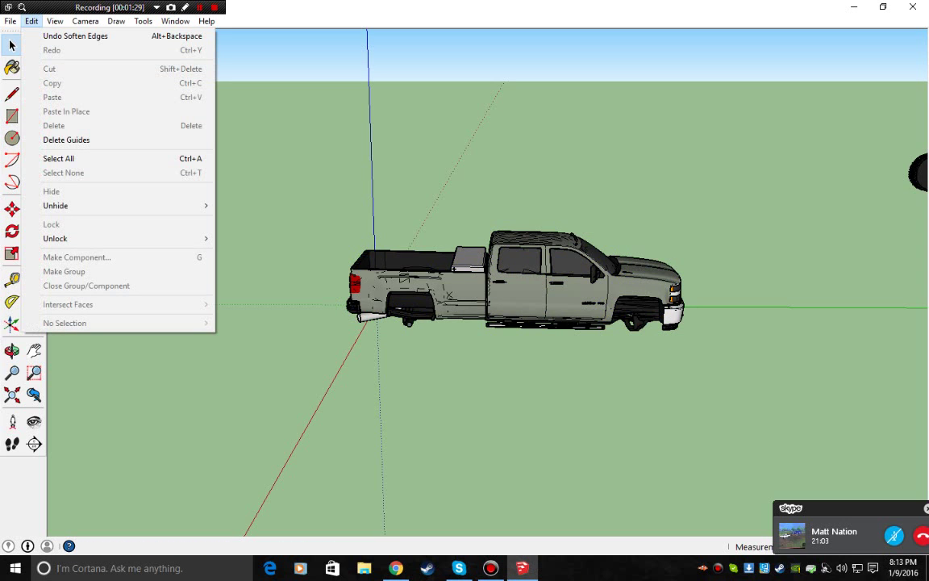
left_click(75, 36)
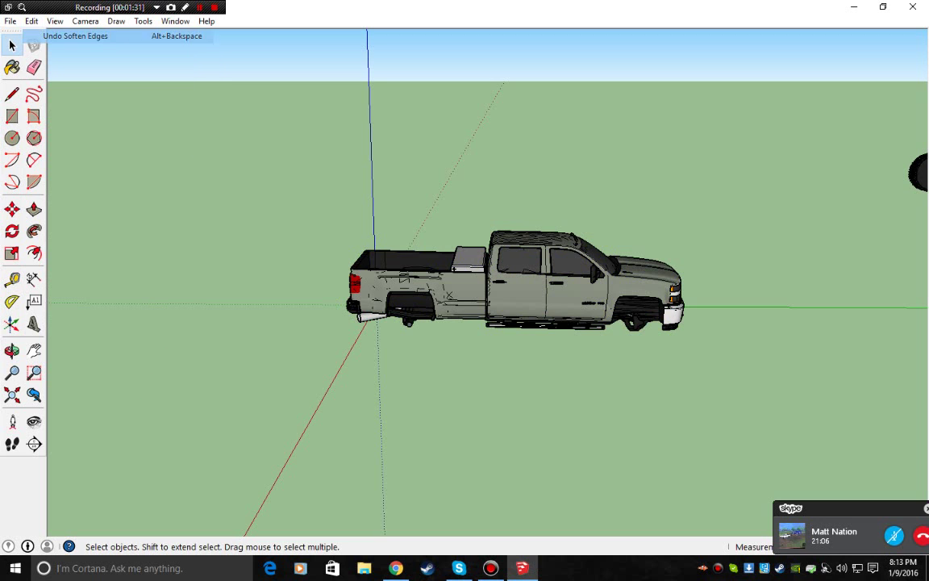
Explode the truck's next level of groups, including the rear side window, and undo the resulting edge softening.
left_click_drag(230, 137, 712, 395)
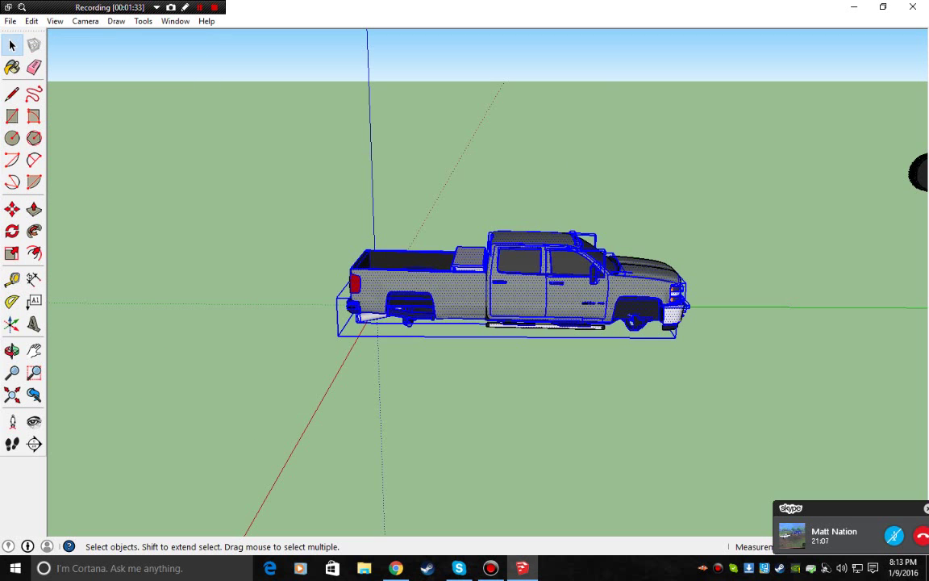
right_click(470, 289)
left_click(504, 91)
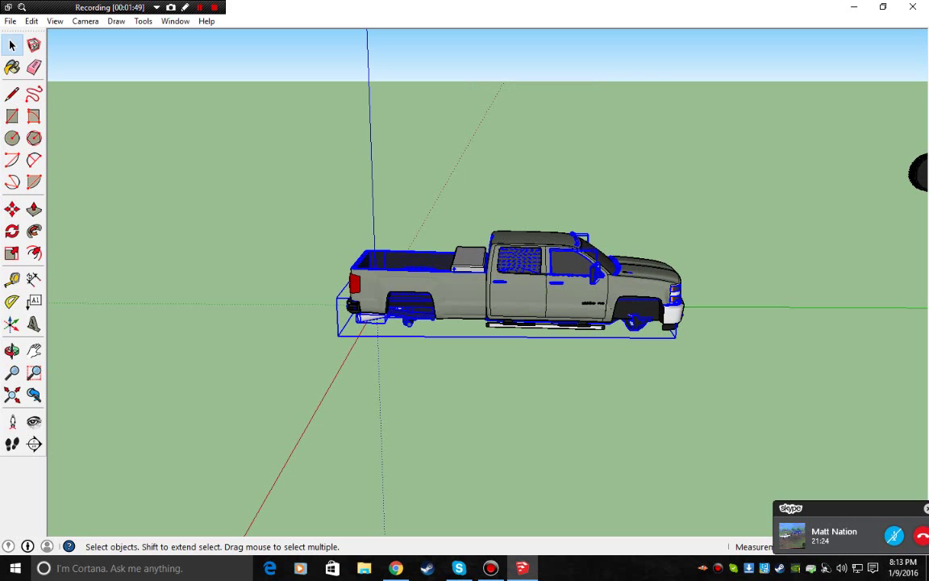
left_click(31, 21)
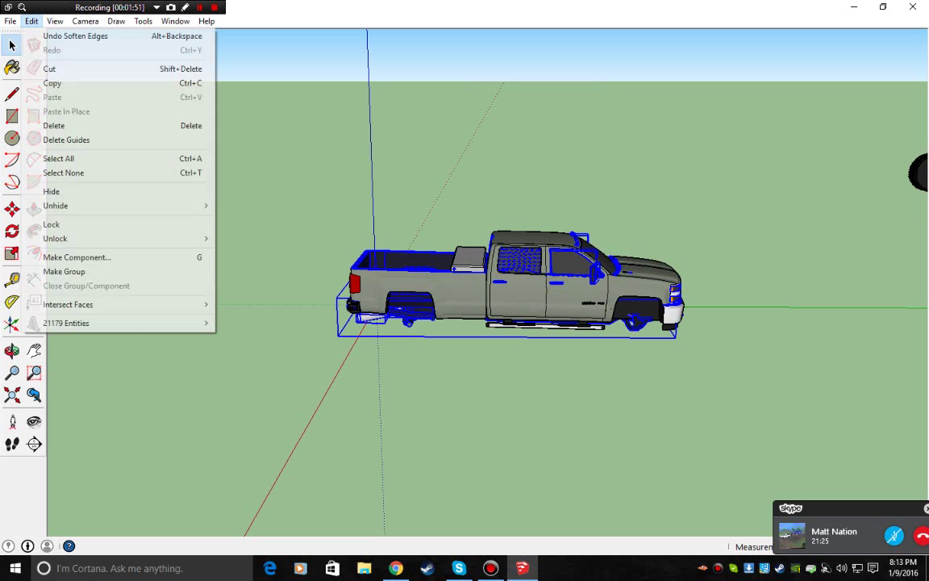
left_click(75, 35)
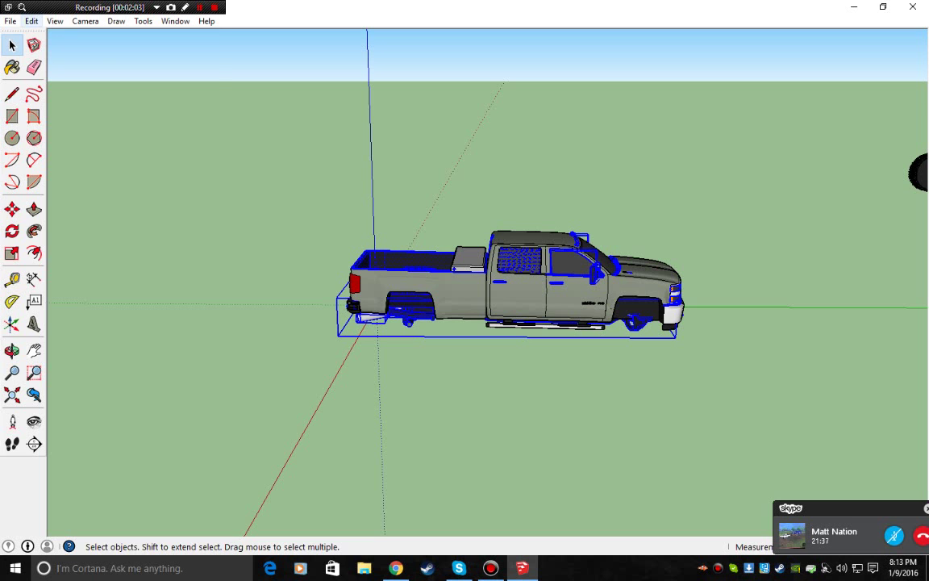
Reselect the whole truck and explode the groups left in it, including the front side window and exhaust pipe.
left_click(31, 21)
key("Escape")
left_click_drag(306, 182, 809, 414)
right_click(504, 282)
left_click(540, 352)
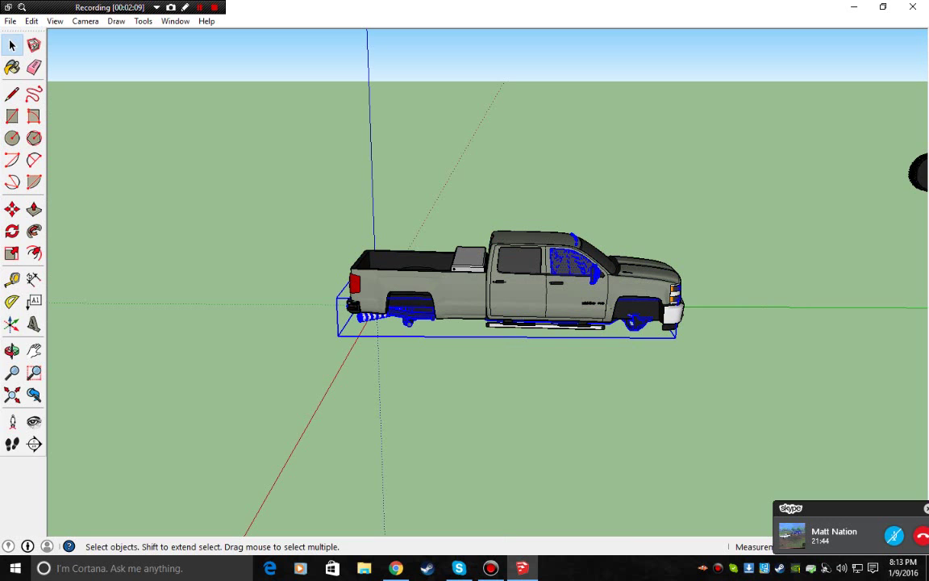
Reset the selection, select the entire truck and explode the groups still nested in it once more.
left_click(31, 21)
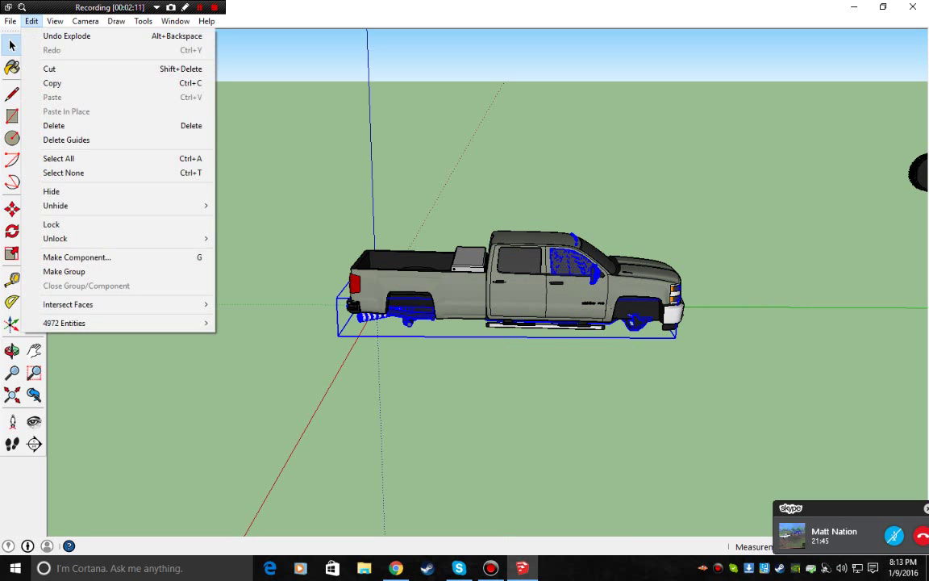
left_click(67, 35)
left_click_drag(280, 171, 778, 393)
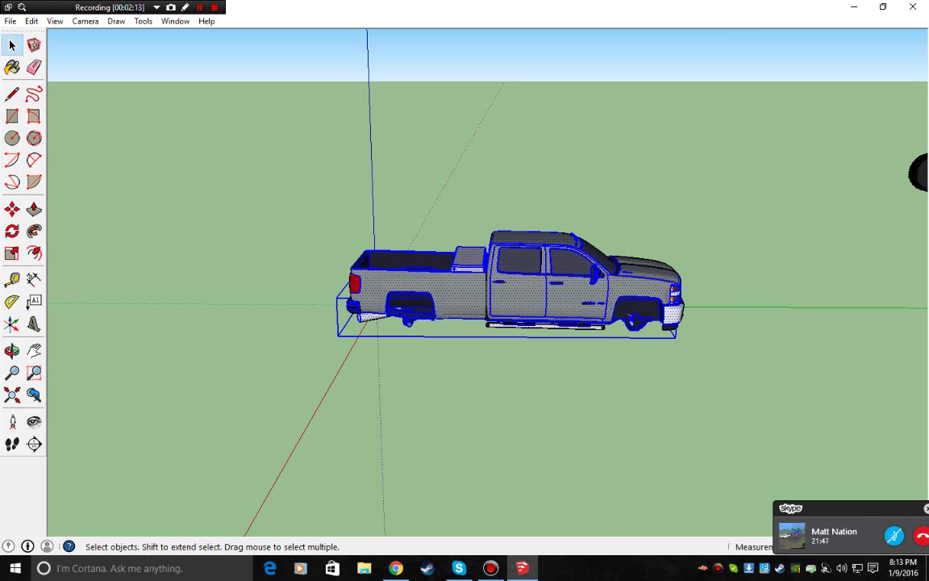
right_click(474, 282)
left_click(508, 350)
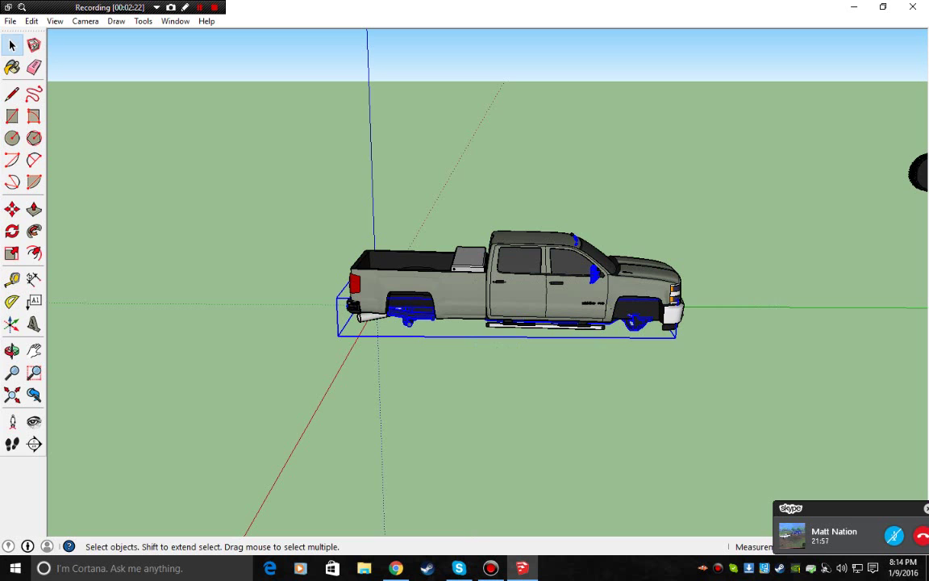
left_click_drag(255, 155, 725, 431)
right_click(502, 23)
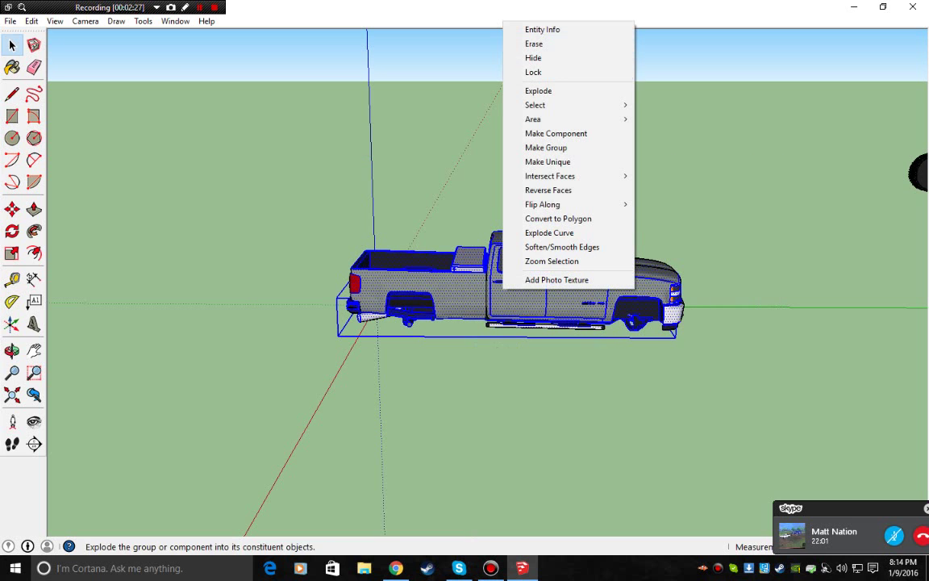
left_click(121, 93)
left_click(32, 21)
left_click(65, 34)
Explode the groups left in the truck in two passes, reselecting the entire truck before each one.
left_click_drag(224, 149, 738, 365)
right_click(495, 25)
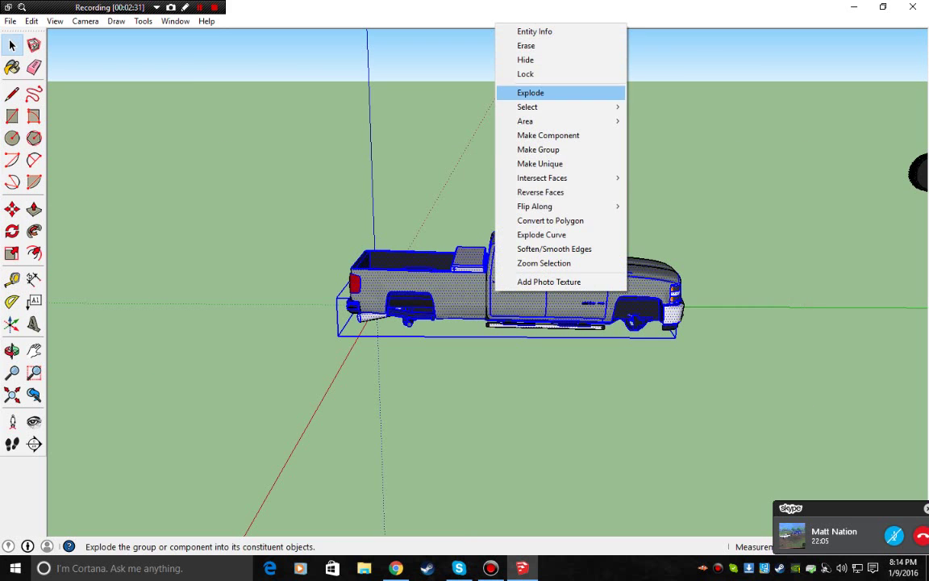
left_click(530, 93)
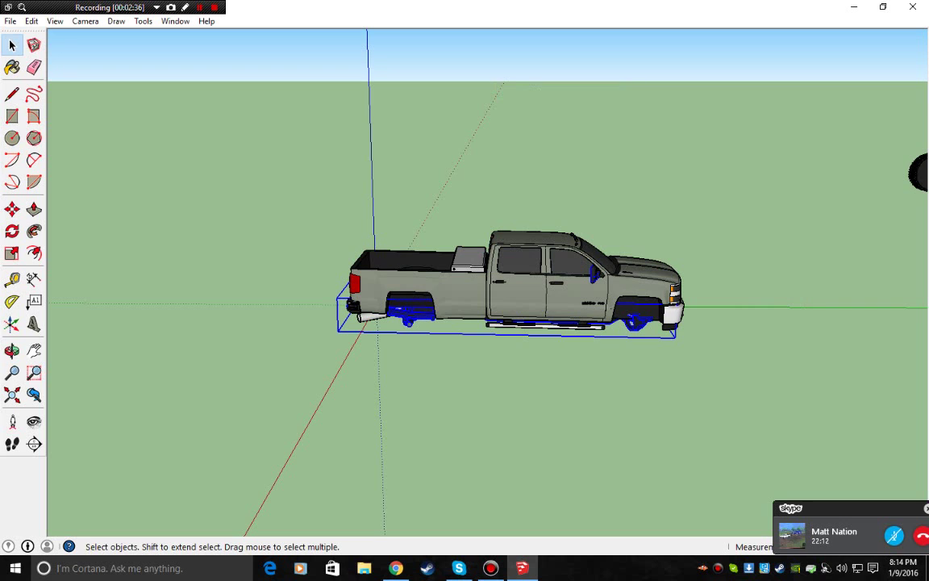
left_click_drag(270, 185, 791, 438)
right_click(489, 282)
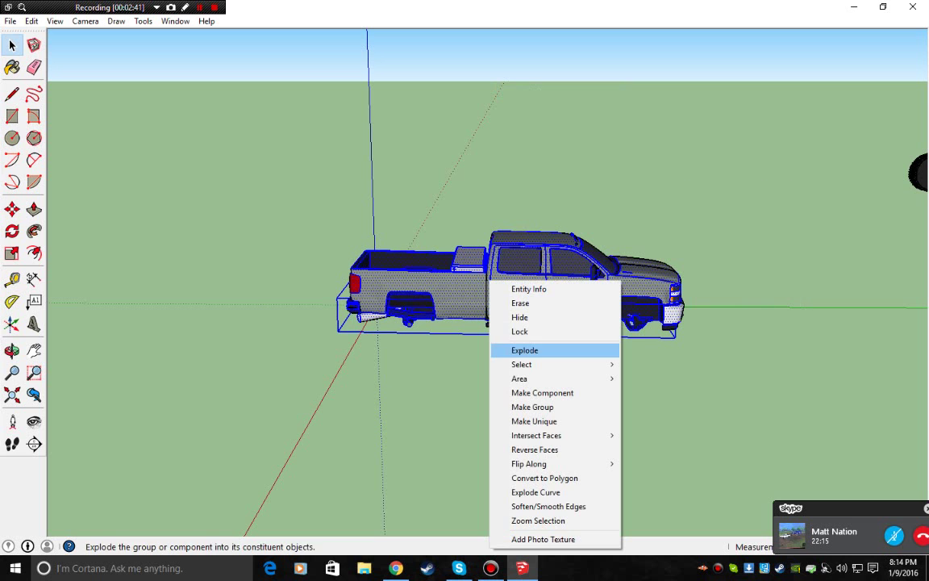
left_click(524, 350)
Select everything in the truck, explode its next nested level of groups and clear the selection.
left_click_drag(233, 116, 871, 438)
right_click(484, 287)
left_click(520, 90)
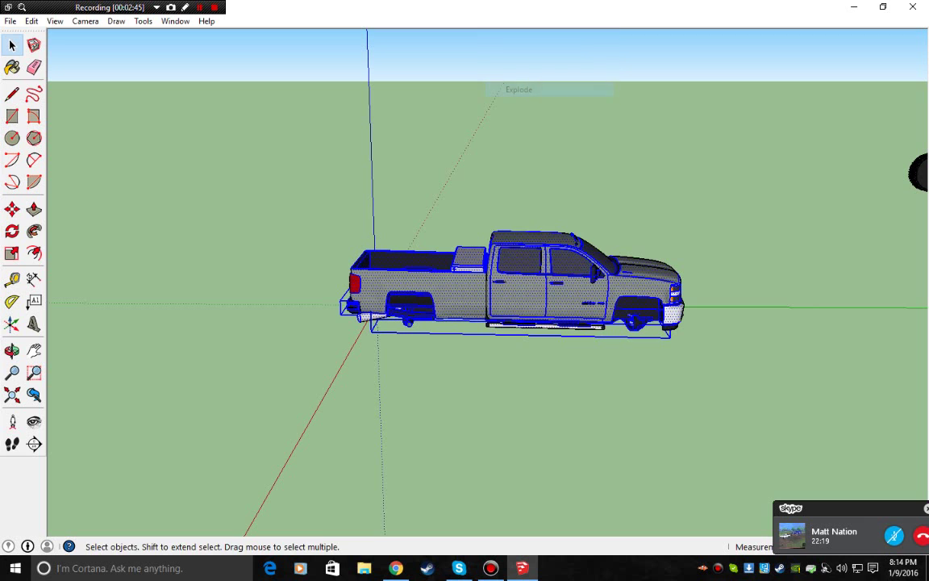
left_click(31, 21)
left_click_drag(266, 146, 822, 412)
left_click(822, 411)
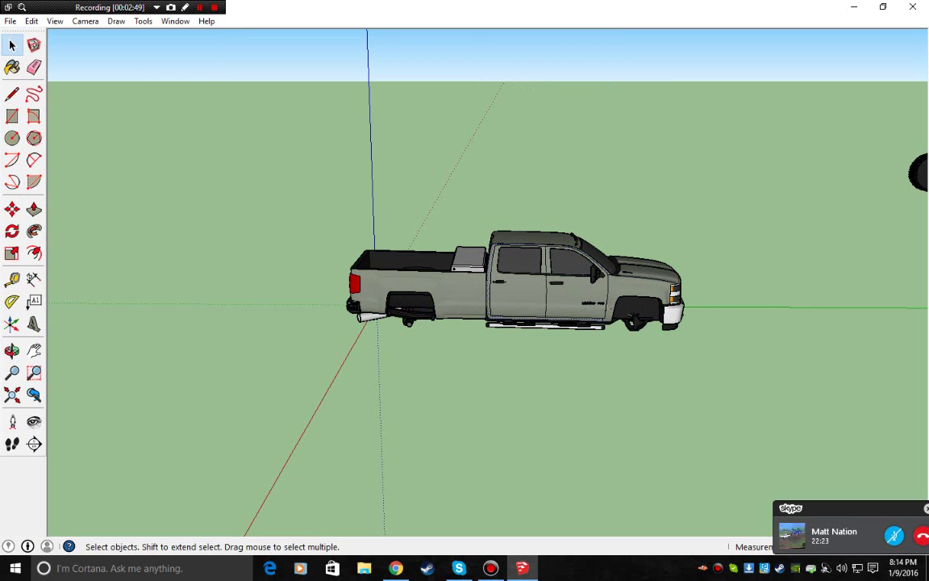
Reselect the entire truck and explode two further levels of the groups nested in its underbody.
left_click_drag(288, 161, 752, 390)
right_click(495, 282)
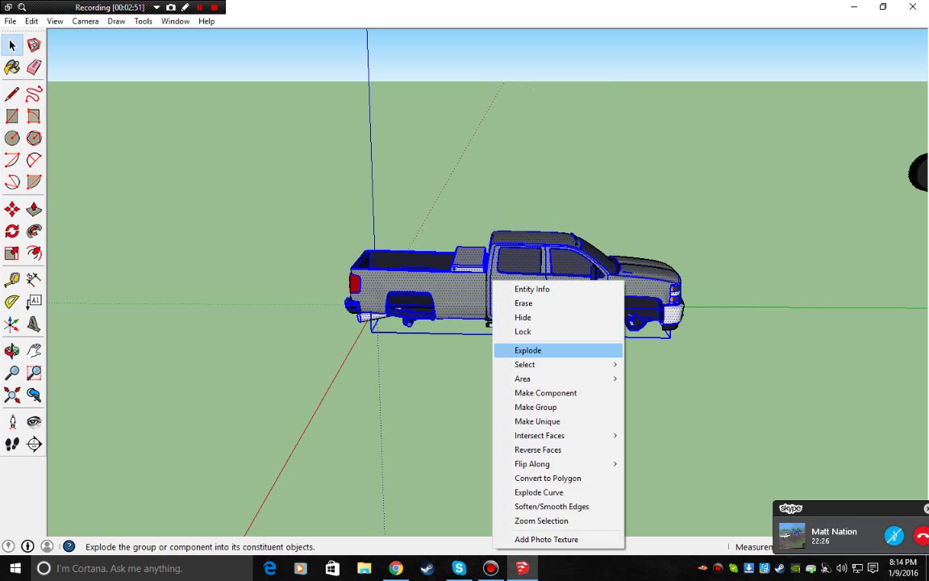
left_click(528, 350)
left_click_drag(302, 174, 792, 425)
right_click(489, 287)
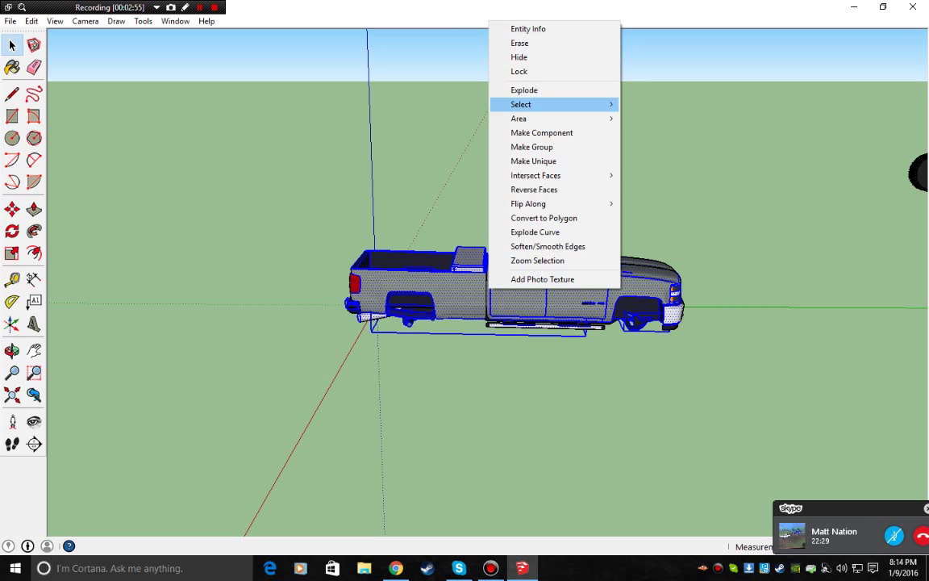
left_click(524, 90)
Explode the groups still nested around the truck's frame and axles, selecting the whole truck for each pass.
left_click_drag(274, 143, 714, 392)
right_click(498, 289)
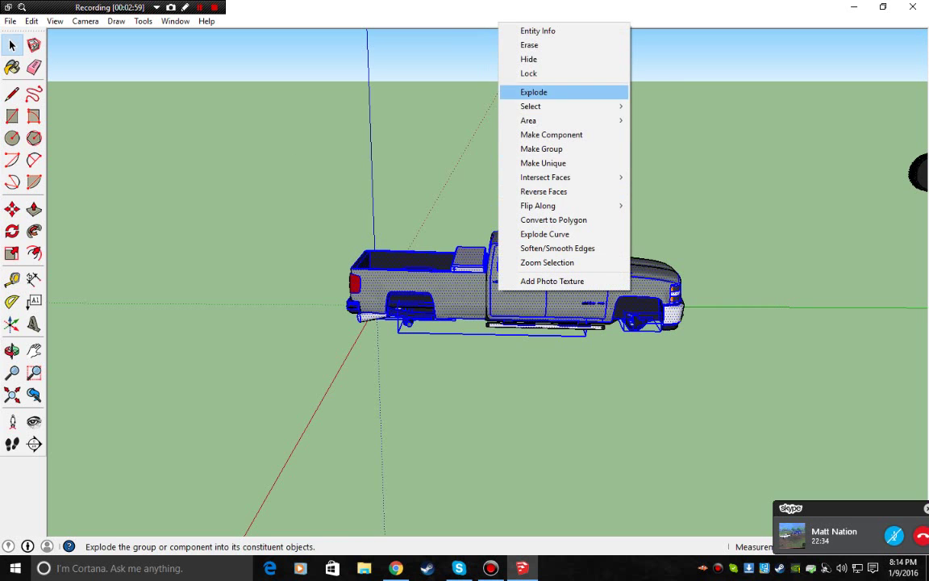
left_click(534, 92)
left_click_drag(297, 182, 767, 416)
left_click(31, 21)
left_click(79, 272)
mouse_move(276, 161)
left_mouse_down()
mouse_move(597, 290)
mouse_move(799, 400)
left_mouse_up()
right_click(458, 279)
left_click(494, 348)
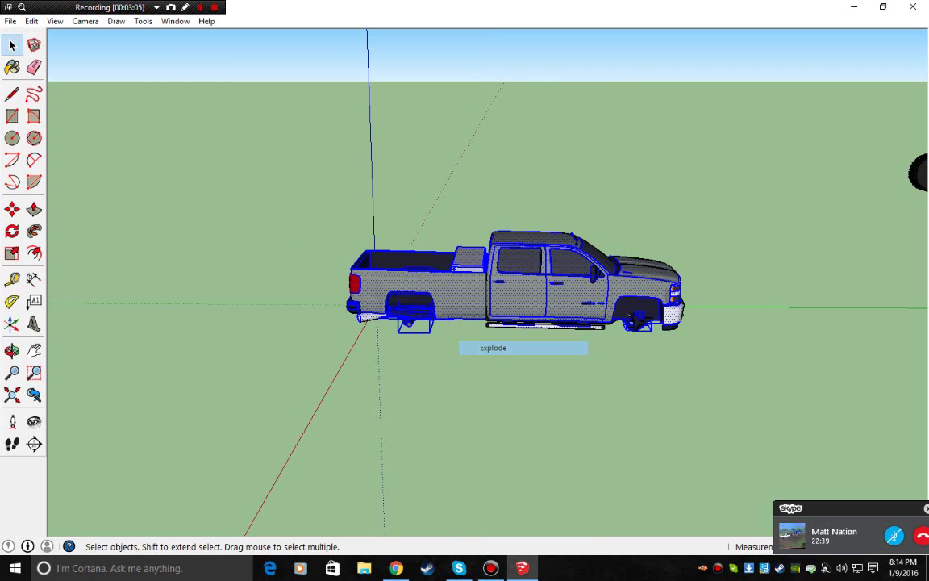
Explode the last remaining groups around the rear axle, reselecting the whole truck between passes.
left_click_drag(306, 186, 771, 408)
right_click(458, 281)
left_click(476, 350)
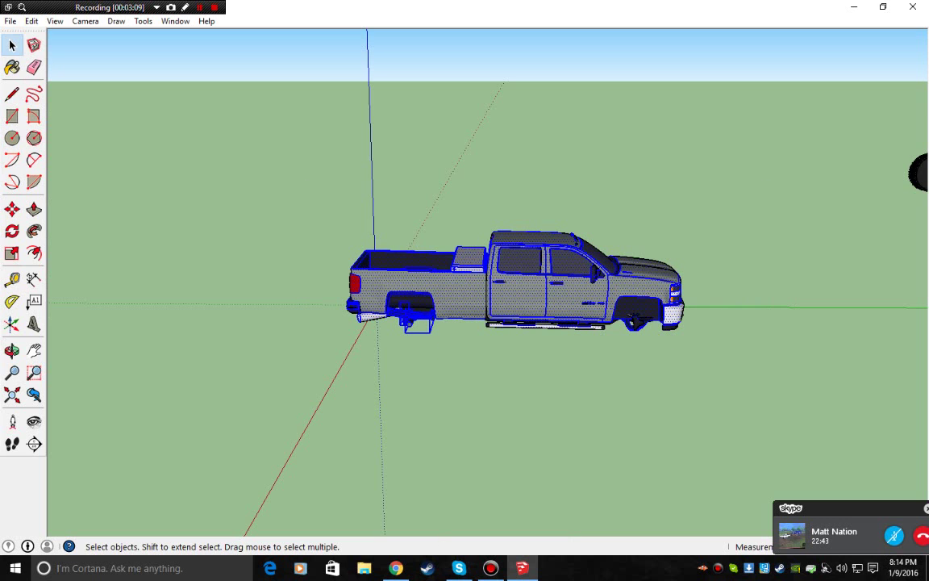
left_click(408, 320)
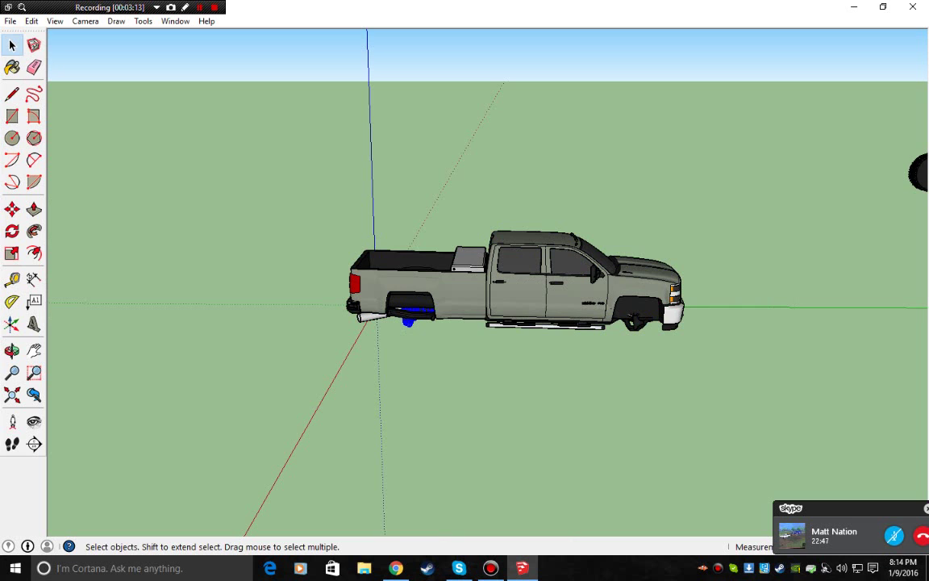
left_click_drag(282, 193, 726, 415)
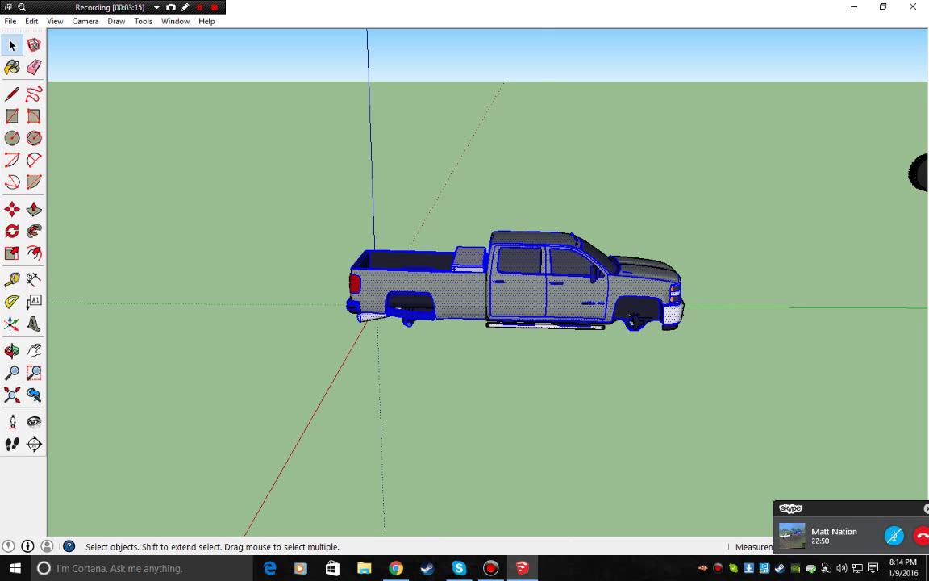
right_click(412, 32)
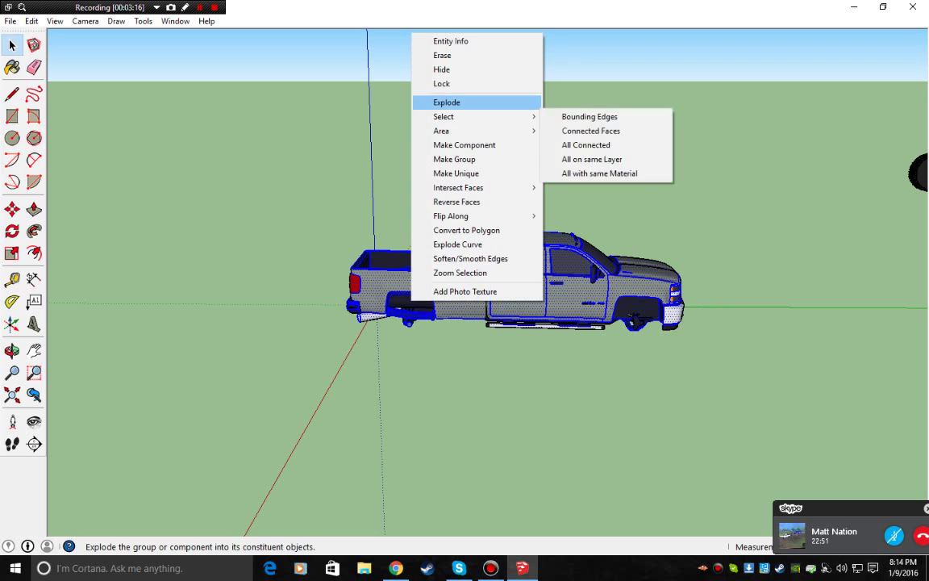
left_click(446, 102)
left_click(446, 102)
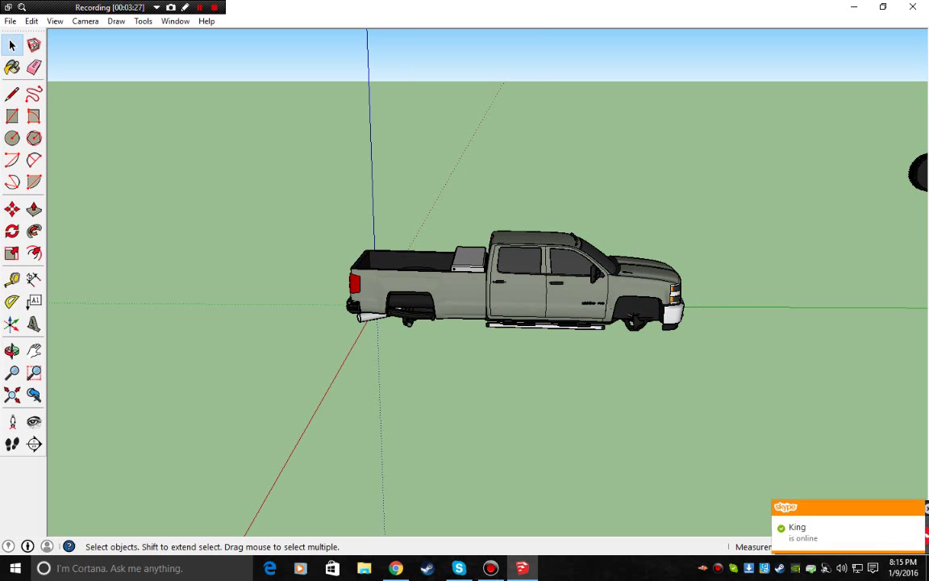
Select the entire truck to check whether it can still be exploded, and clear the selection.
left_click_drag(249, 161, 782, 393)
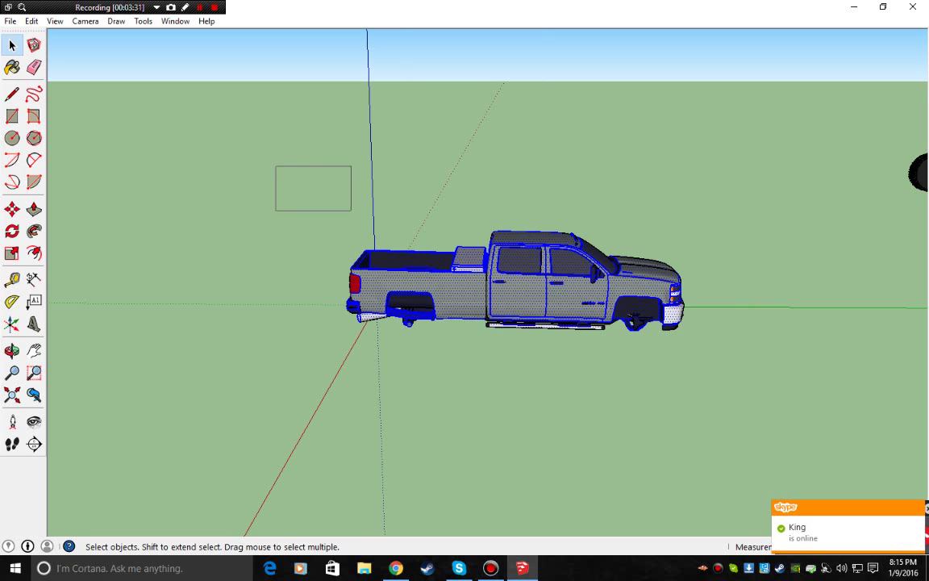
left_click_drag(351, 211, 887, 373)
right_click(439, 296)
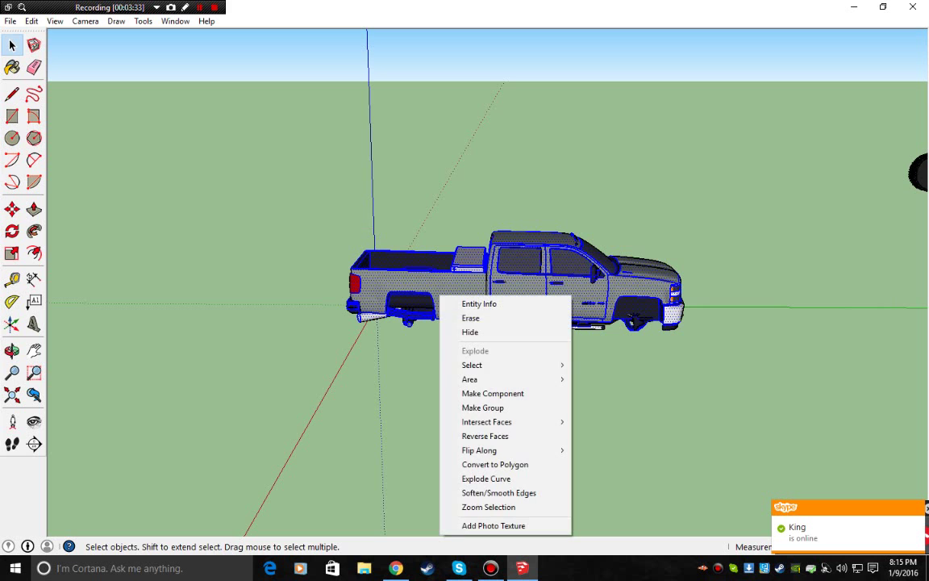
left_click(413, 355)
Use the Paint Bucket with the grey Color_005 to paint the truck's front and rear doors on the passenger side.
scroll(532, 333, "up", 4)
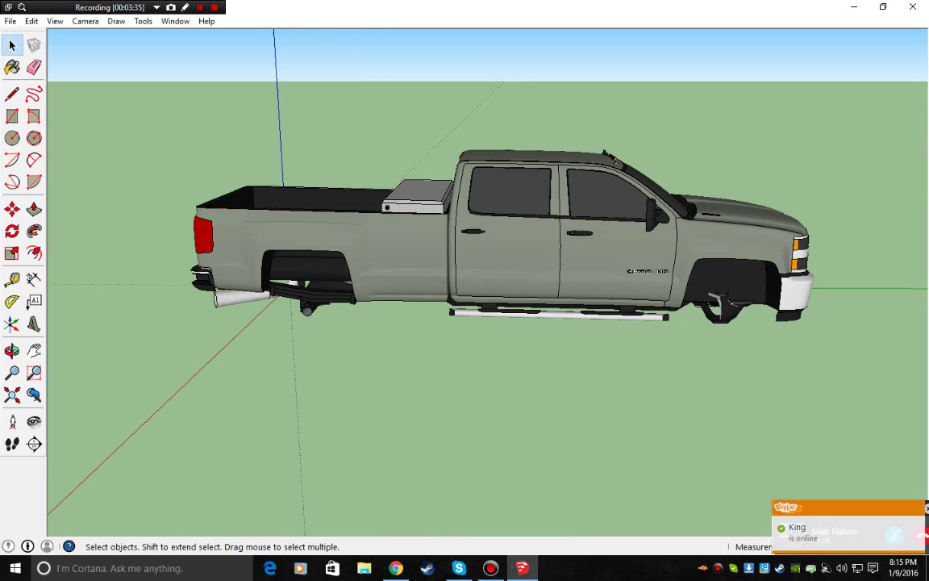
scroll(496, 335, "up", 3)
scroll(488, 343, "down", 2)
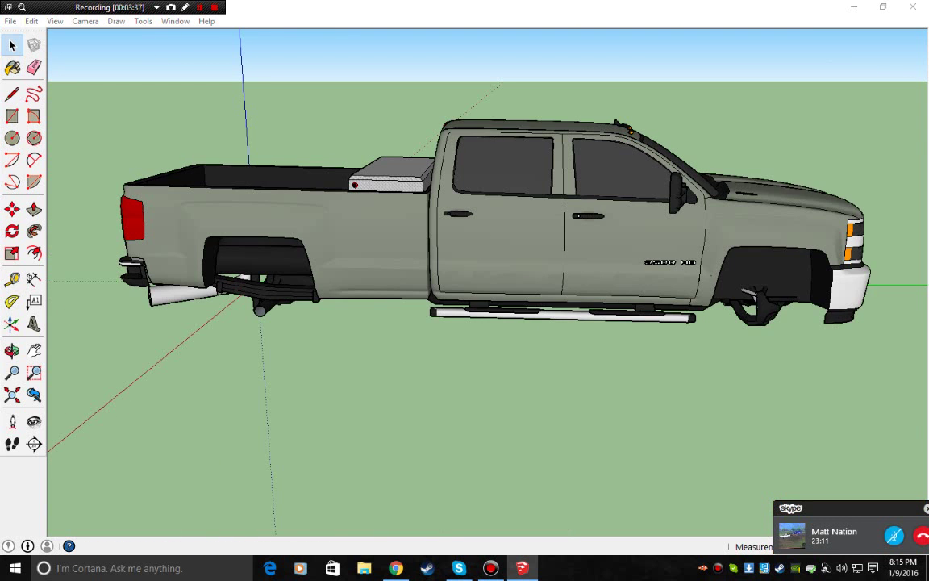
key("b")
left_click(804, 315)
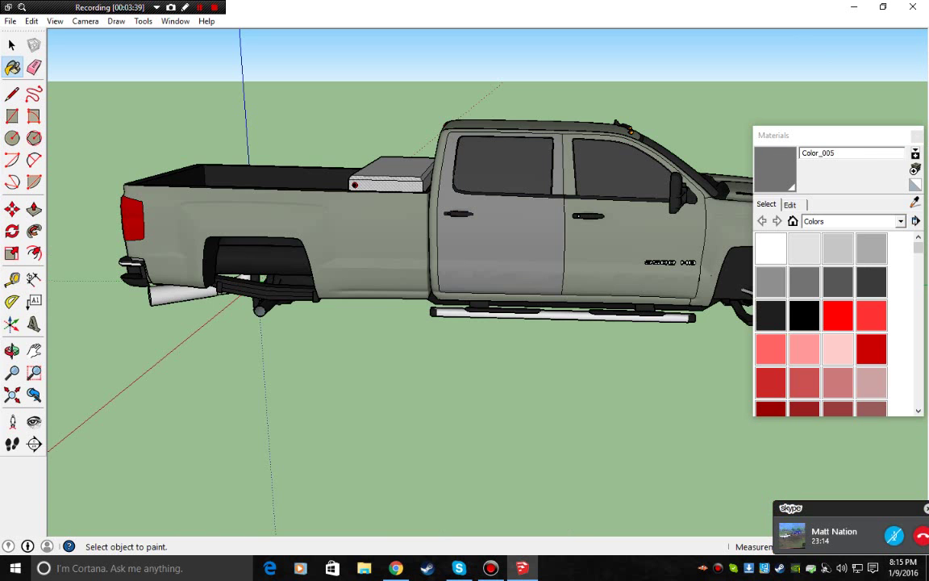
scroll(627, 260, "up", 4)
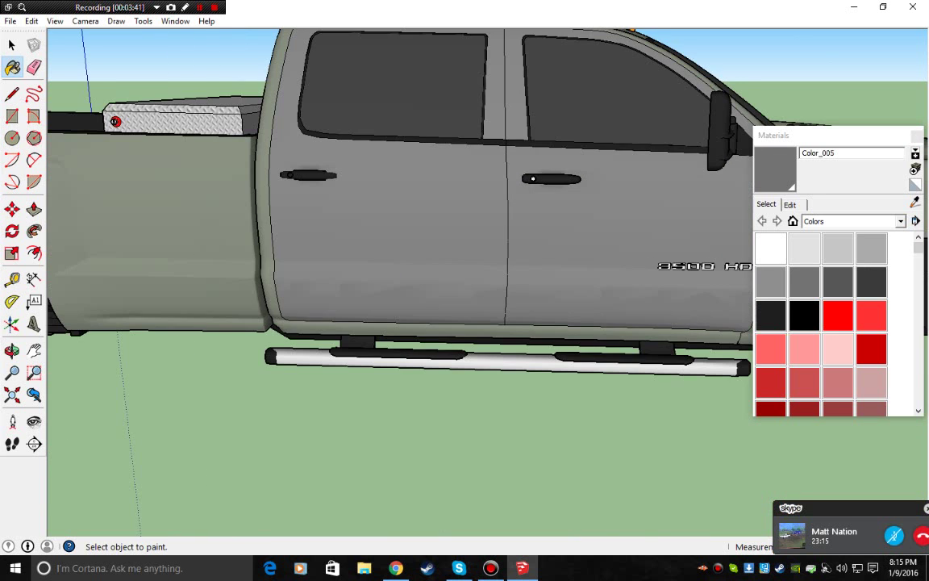
Paint the truck's hood and both front fenders with Color_005.
middle_click_drag(626, 259, 436, 337)
scroll(435, 210, "up", 4)
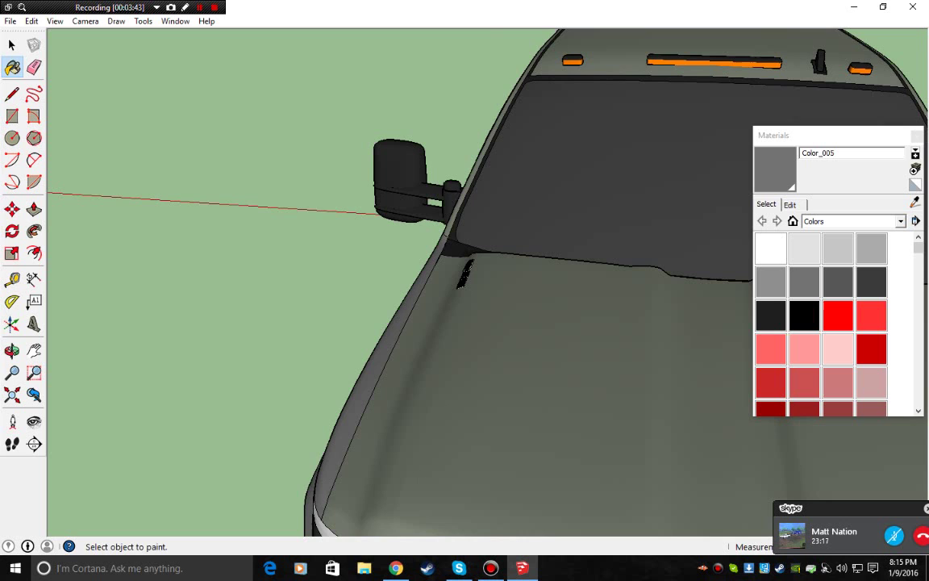
left_click(597, 371)
middle_click_drag(597, 371, 459, 299)
scroll(460, 298, "down", 4)
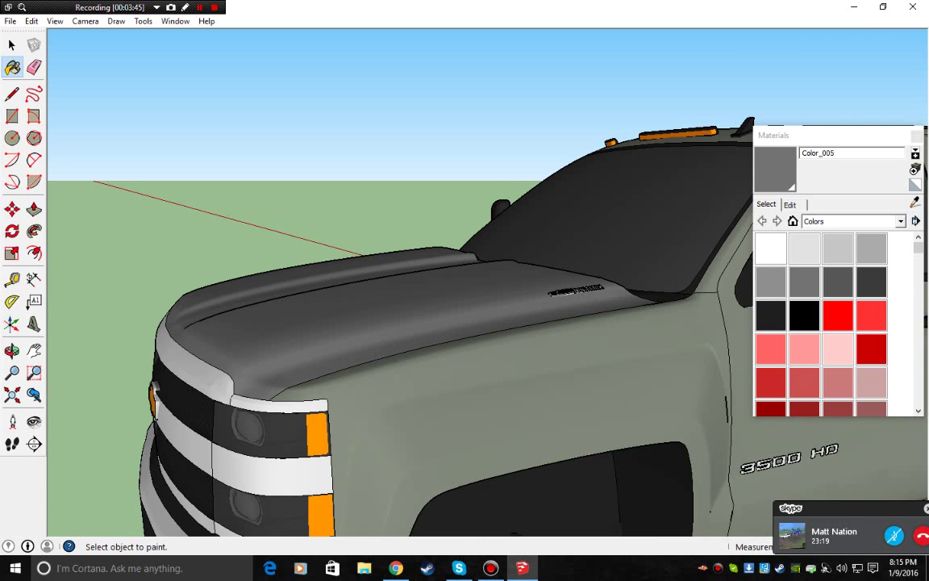
middle_click_drag(492, 355, 379, 331)
left_click(379, 338)
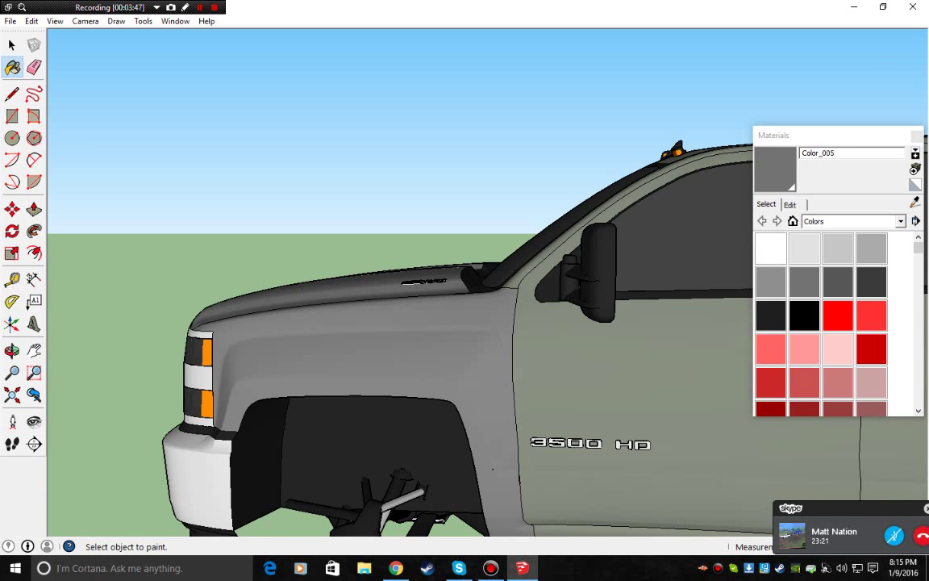
Paint the roof, the cab frame, the driver-side doors and the driver-side bed panel with Color_005.
middle_click_drag(493, 363, 347, 476)
scroll(549, 359, "down", 3)
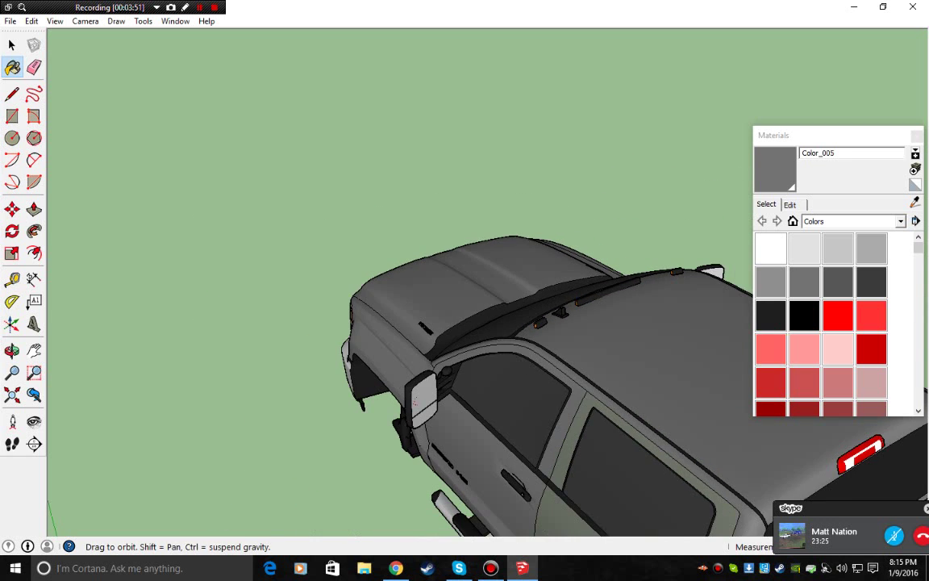
mouse_move(548, 359)
middle_mouse_down()
mouse_move(504, 262)
mouse_move(516, 276)
mouse_move(533, 274)
middle_mouse_up()
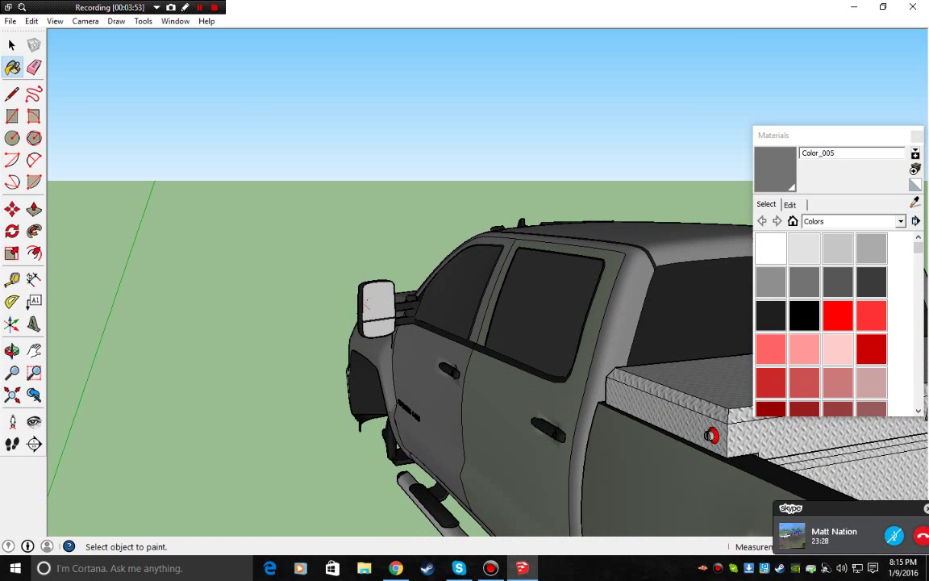
middle_click_drag(662, 442, 523, 426)
scroll(522, 426, "down", 3)
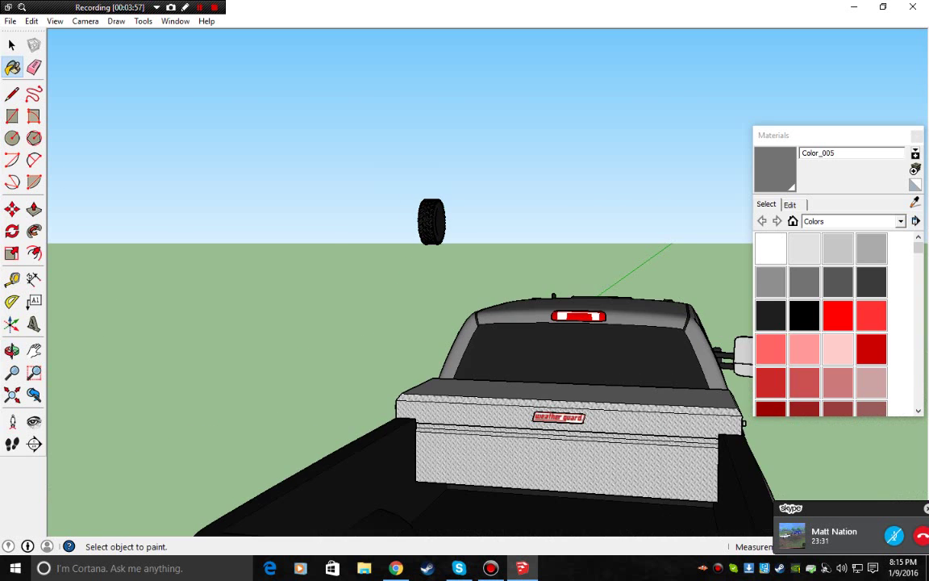
middle_click_drag(505, 274, 427, 258)
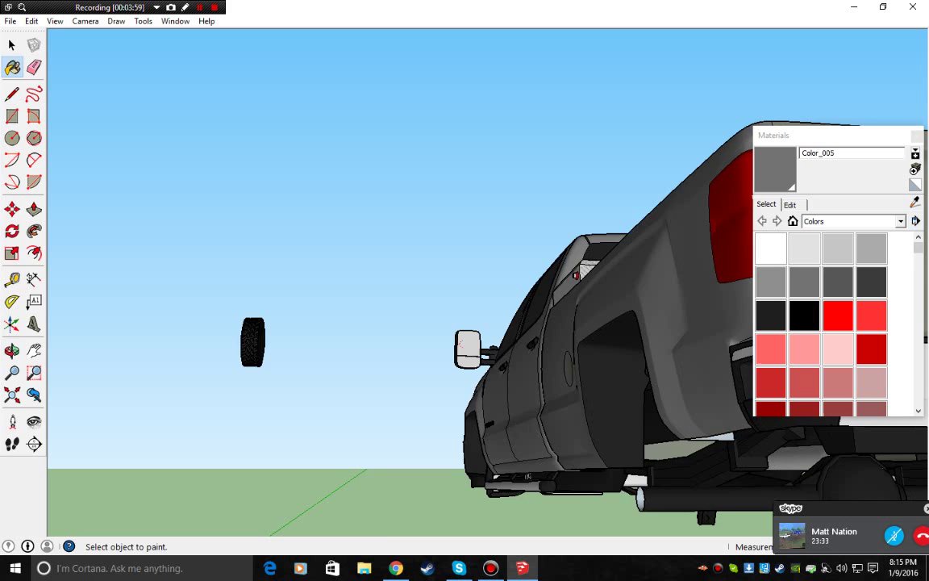
Paint the tailgate, the rear corner beside the taillight and the passenger-side bed panel with Color_005.
middle_click_drag(460, 345, 339, 359)
left_click(335, 351)
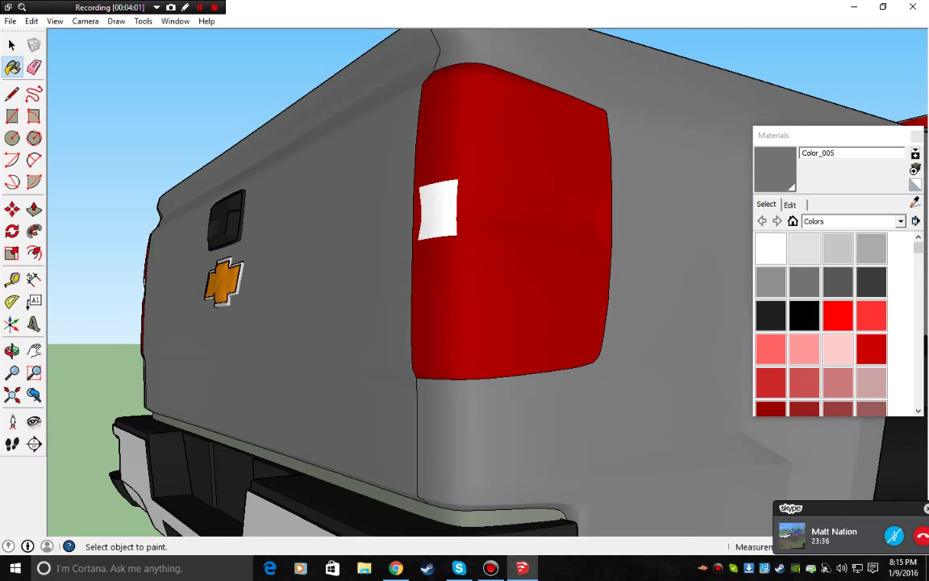
scroll(443, 323, "down", 3)
middle_click_drag(443, 323, 320, 356)
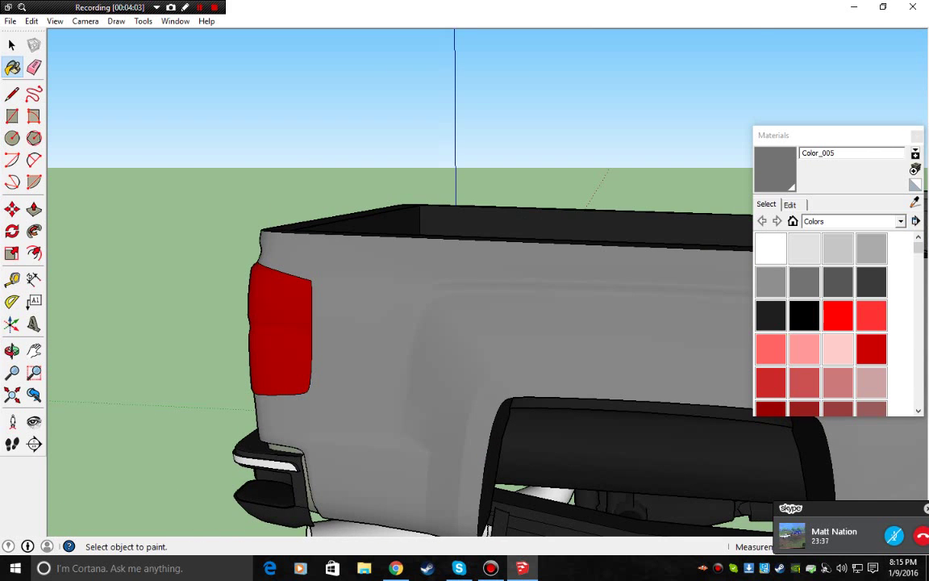
middle_click_drag(516, 330, 420, 335)
scroll(508, 355, "down", 3)
middle_click_drag(508, 355, 387, 322)
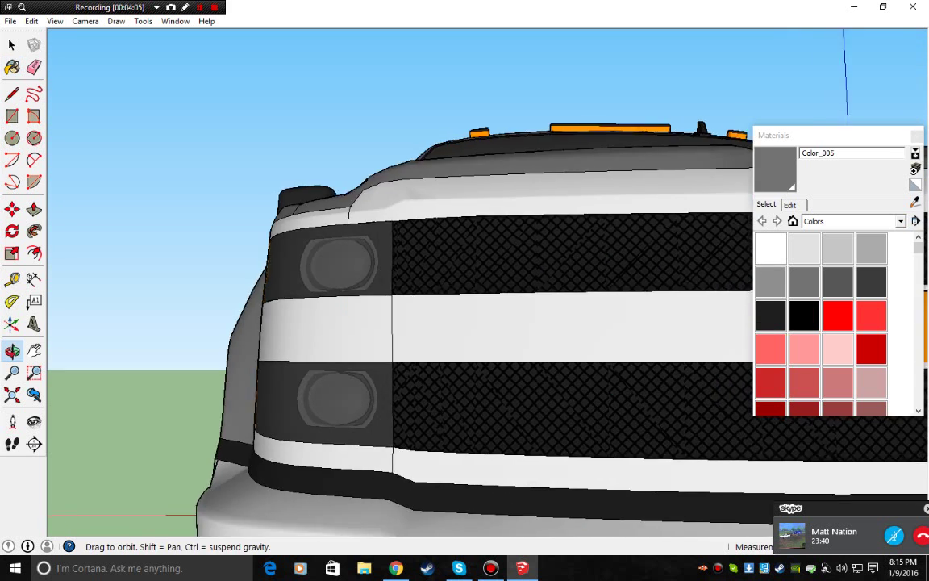
Examine the truck's front, rear and both sides for the parts that are still unpainted.
key("b")
scroll(484, 322, "down", 8)
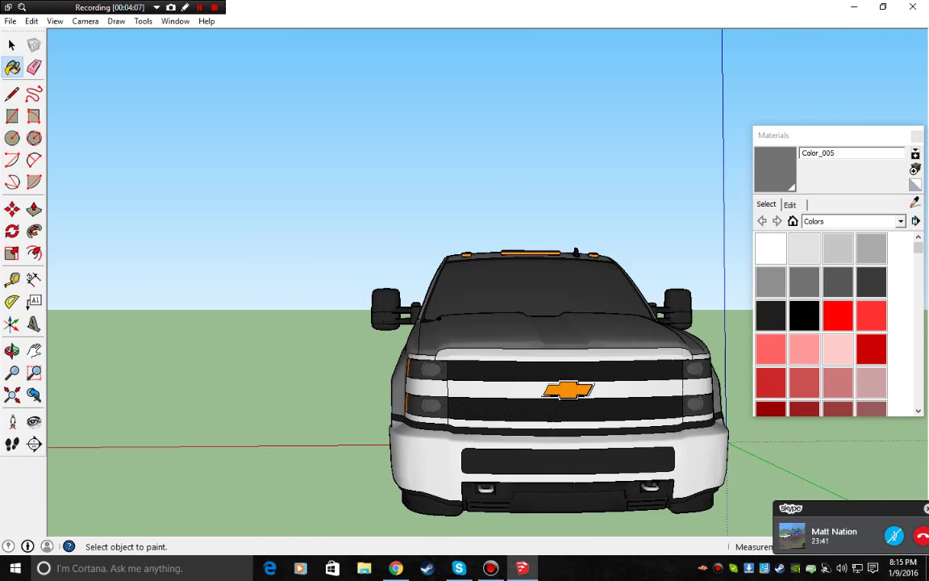
middle_click_drag(565, 355, 439, 342)
left_click(838, 283)
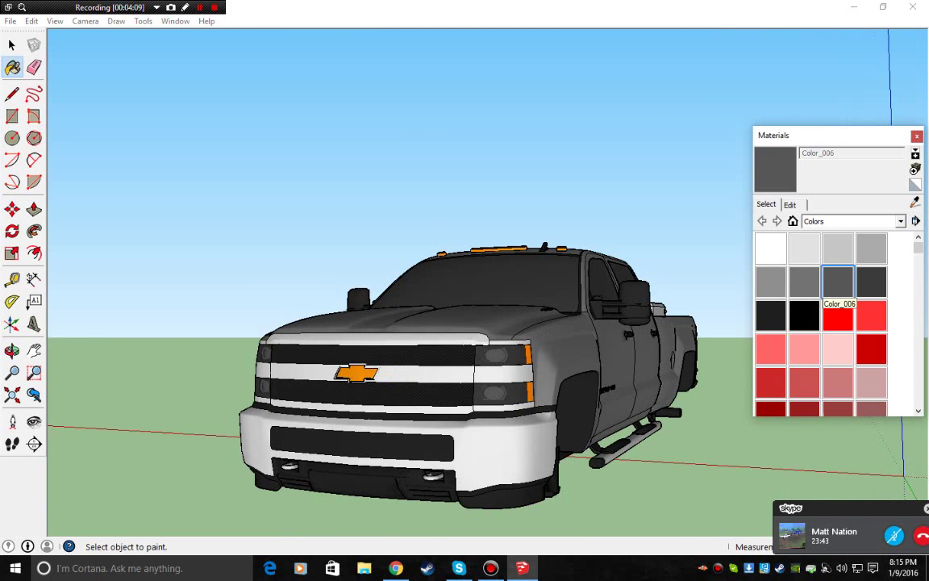
left_click(871, 281)
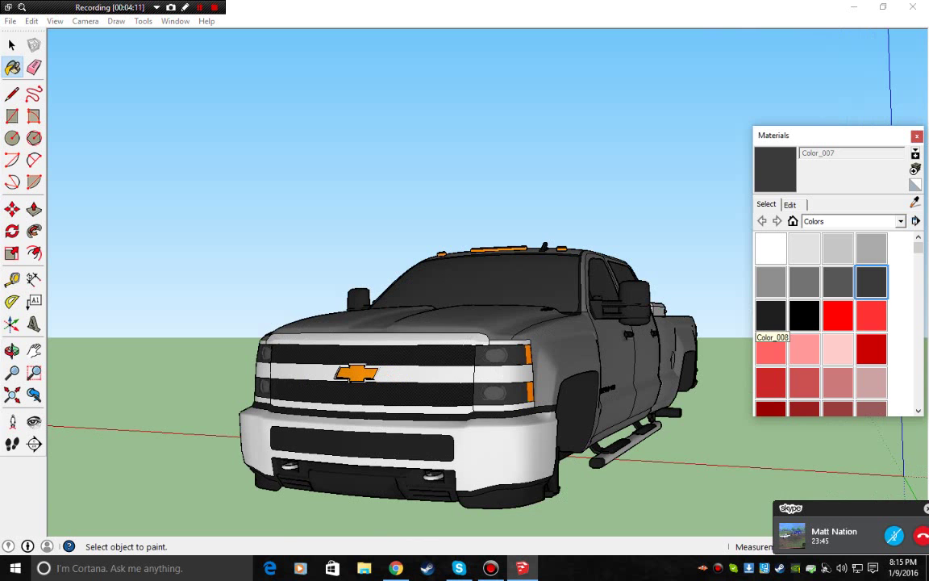
middle_click_drag(629, 339, 419, 342)
middle_click_drag(581, 343, 270, 300)
scroll(358, 371, "down", 5)
scroll(476, 389, "up", 5)
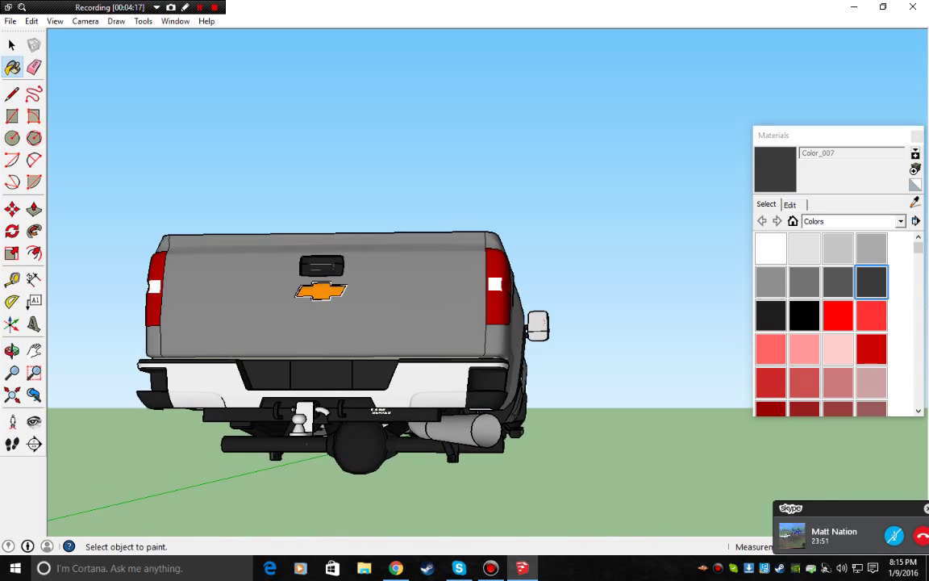
middle_click_drag(475, 388, 315, 363)
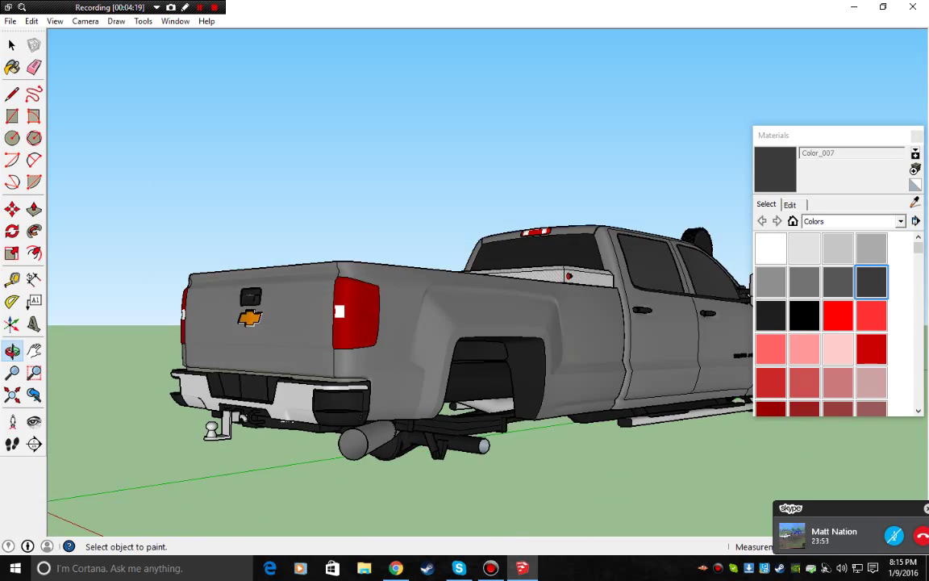
middle_click_drag(347, 323, 649, 348)
middle_click_drag(387, 343, 645, 338)
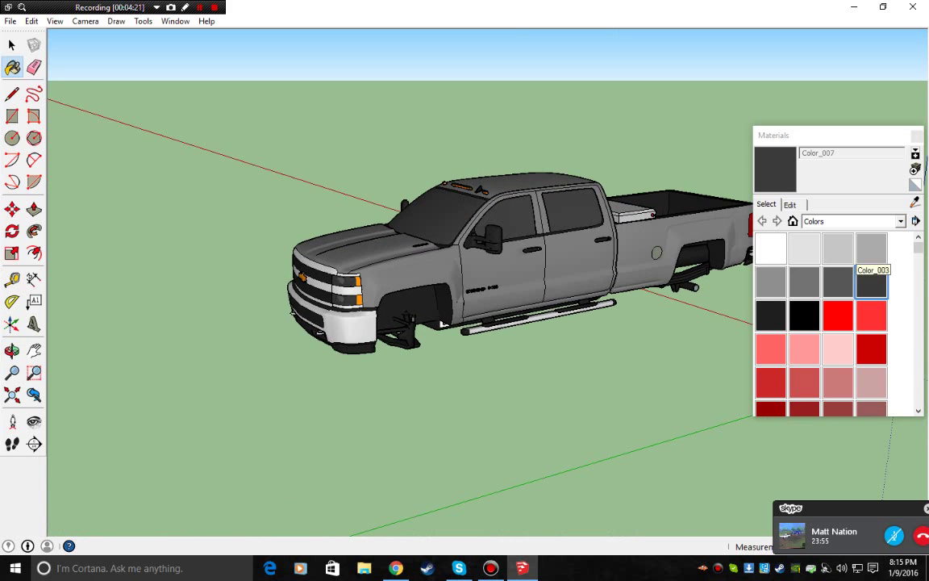
Examine the driver-side doors and windows up close.
left_click(917, 137)
scroll(442, 323, "up", 10)
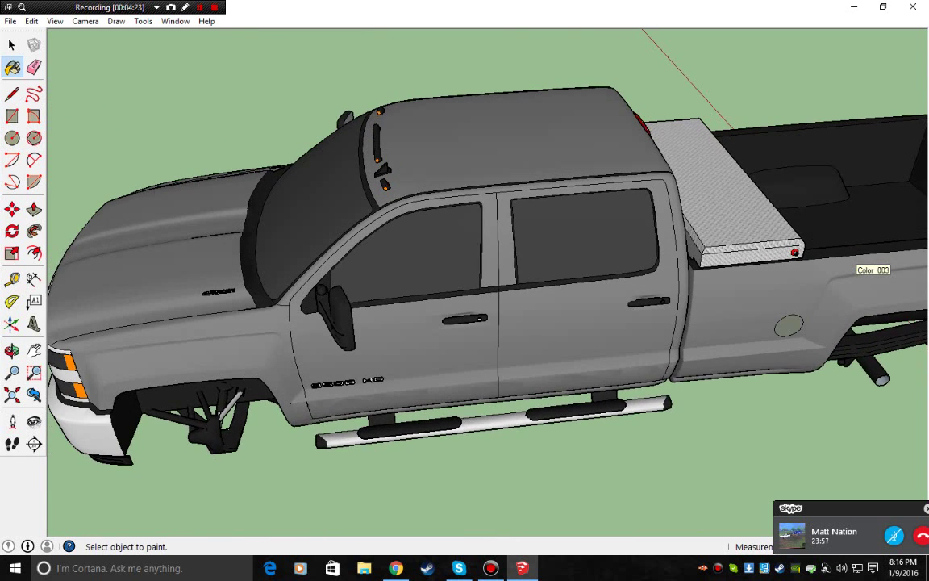
scroll(442, 323, "up", 8)
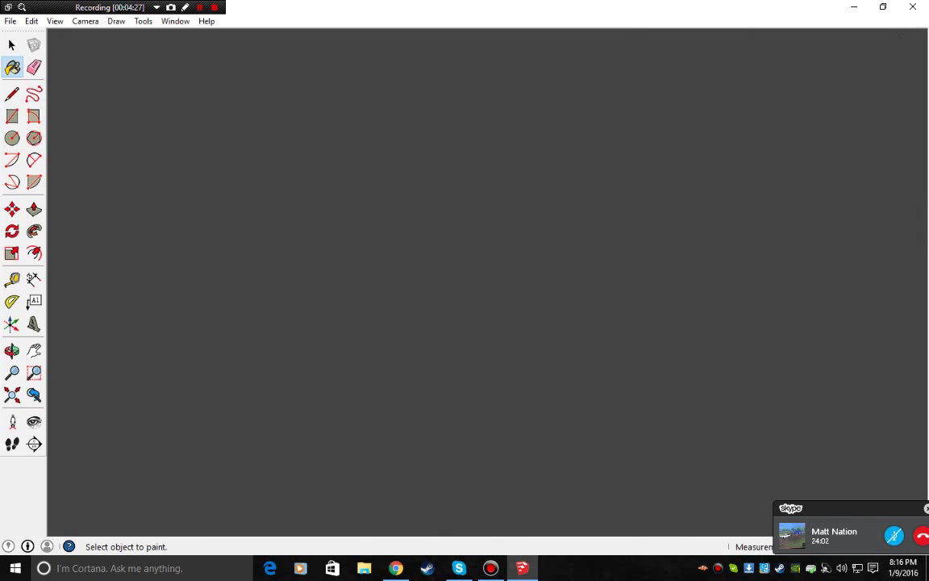
scroll(452, 294, "up", 2)
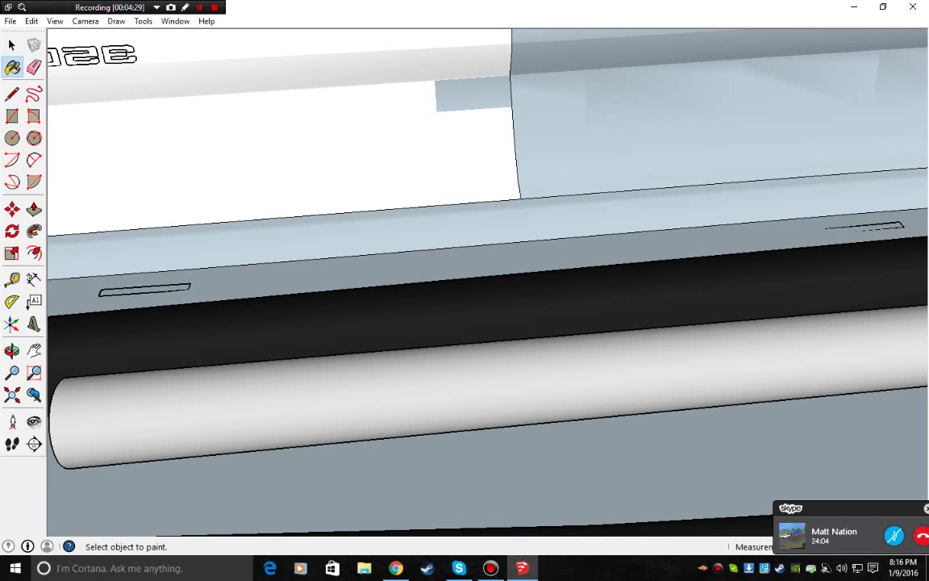
scroll(452, 294, "down", 2)
scroll(442, 323, "down", 3)
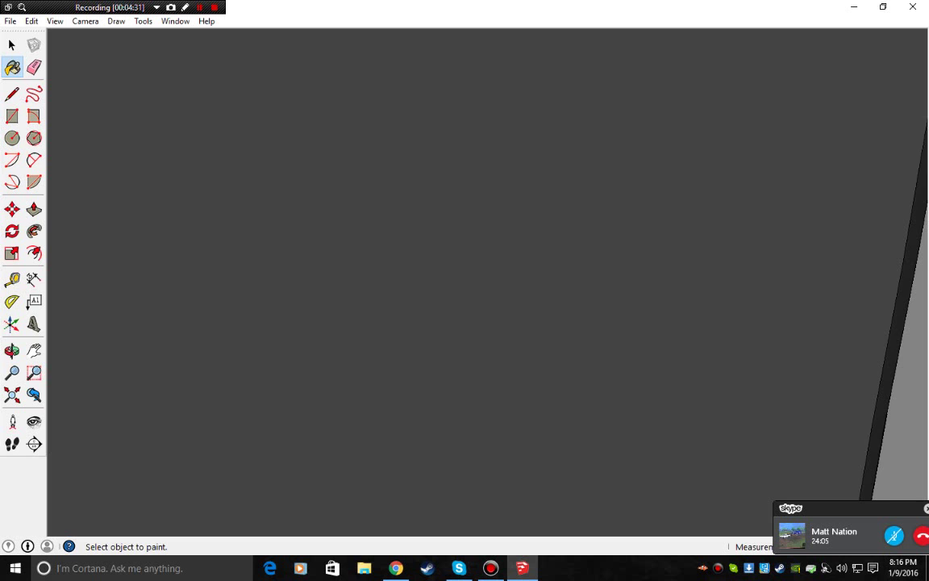
scroll(442, 322, "down", 5)
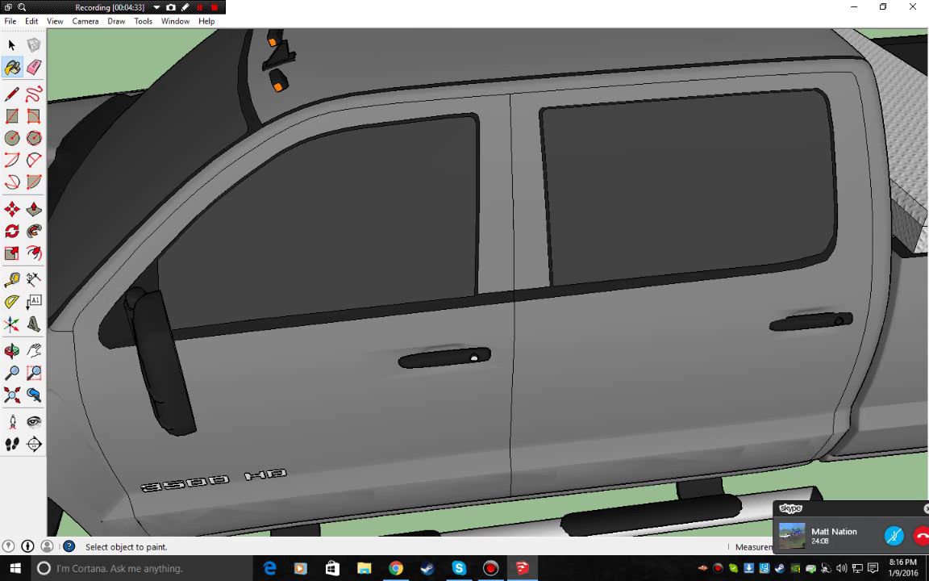
scroll(389, 232, "down", 4)
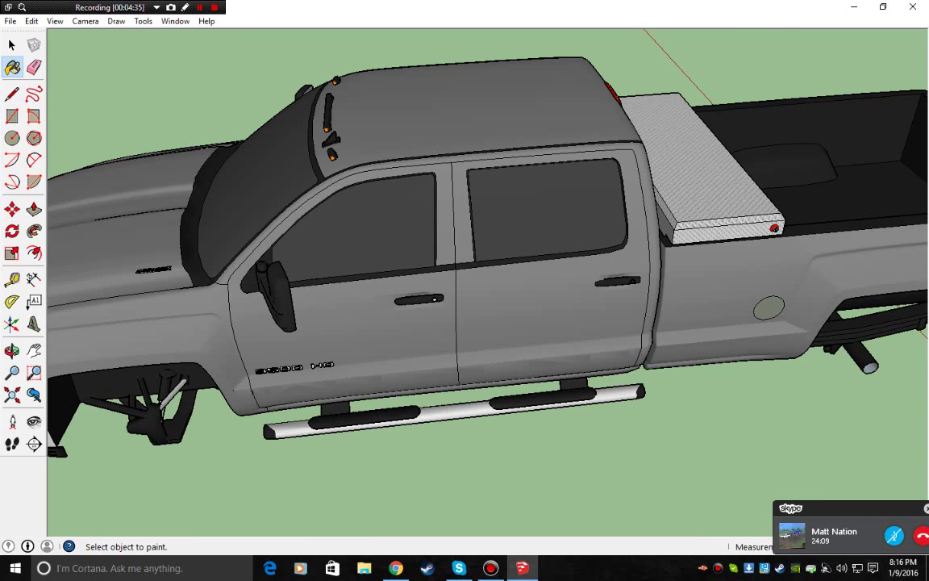
Paint the driver-side front and rear door windows and the windshield with the black Color_009.
left_click(12, 68)
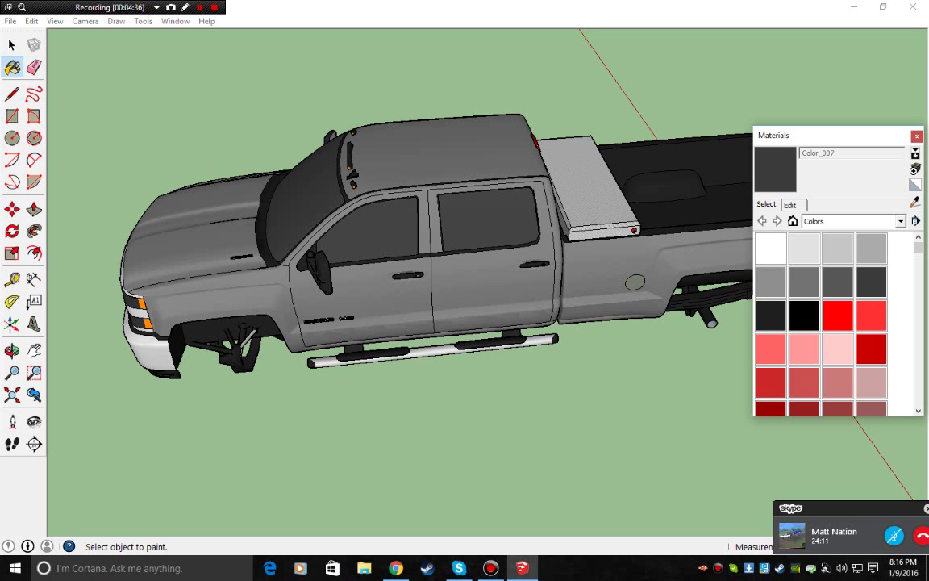
left_click(804, 314)
left_click(371, 226)
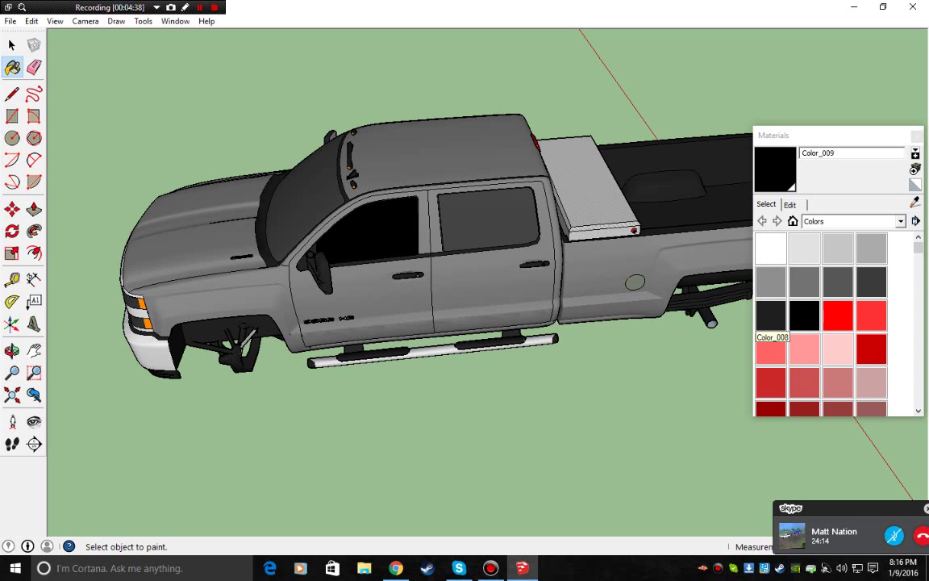
left_click(483, 222)
left_click(303, 205)
Paint the passenger-side door windows and the rear window glass with Color_009.
mouse_move(303, 206)
middle_mouse_down()
mouse_move(492, 242)
mouse_move(634, 165)
middle_mouse_up()
left_click(476, 239)
left_click(372, 236)
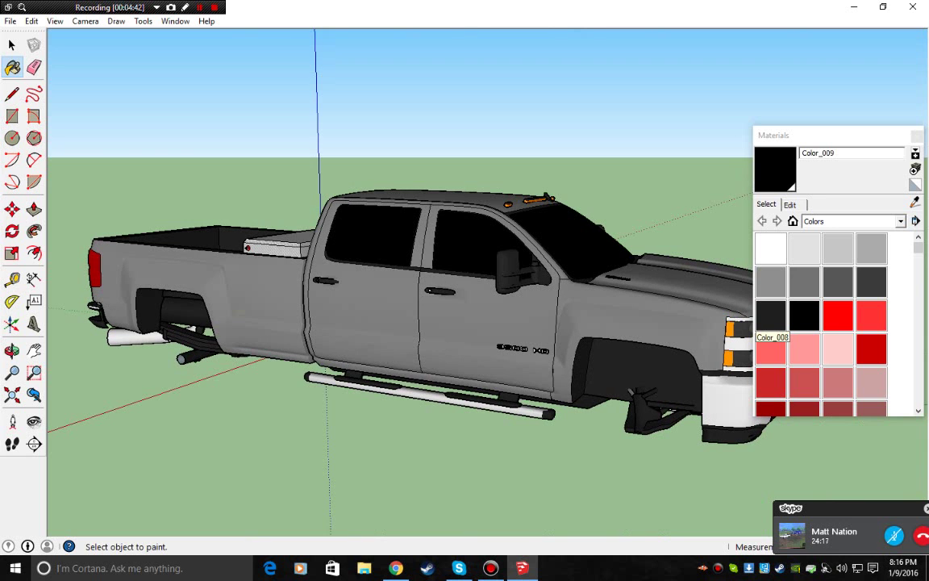
mouse_move(373, 236)
middle_mouse_down()
mouse_move(460, 267)
mouse_move(500, 263)
mouse_move(515, 250)
mouse_move(404, 302)
mouse_move(629, 218)
middle_mouse_up()
left_click(418, 251)
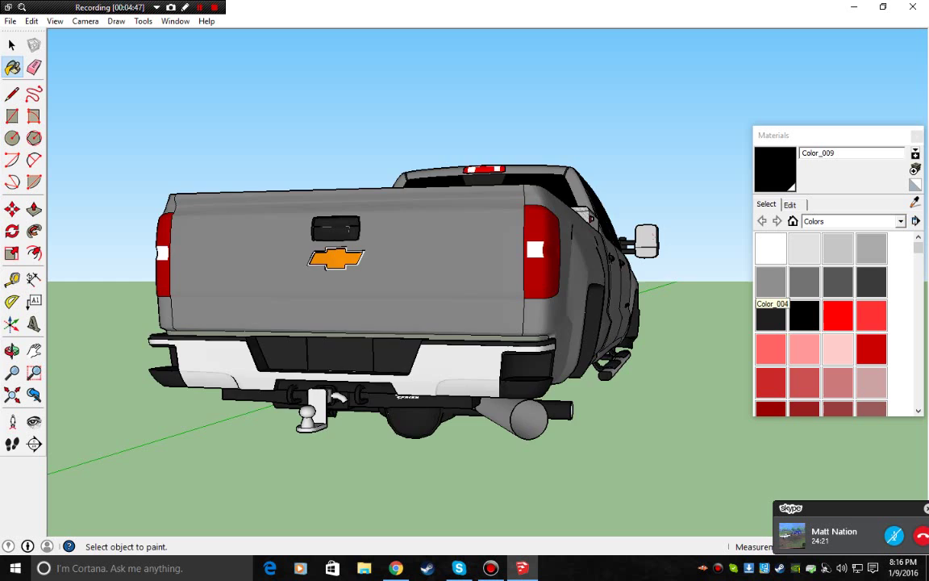
Paint the upper and lower rear faces of the toolbox in the truck bed with the pink Color_A10.
middle_click_drag(564, 226, 617, 323)
left_click(770, 382)
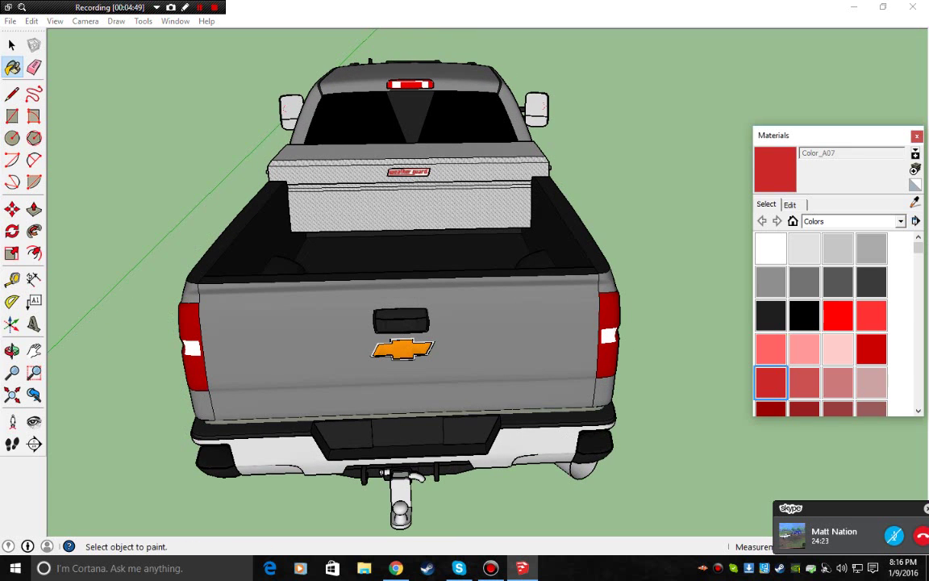
left_click(871, 382)
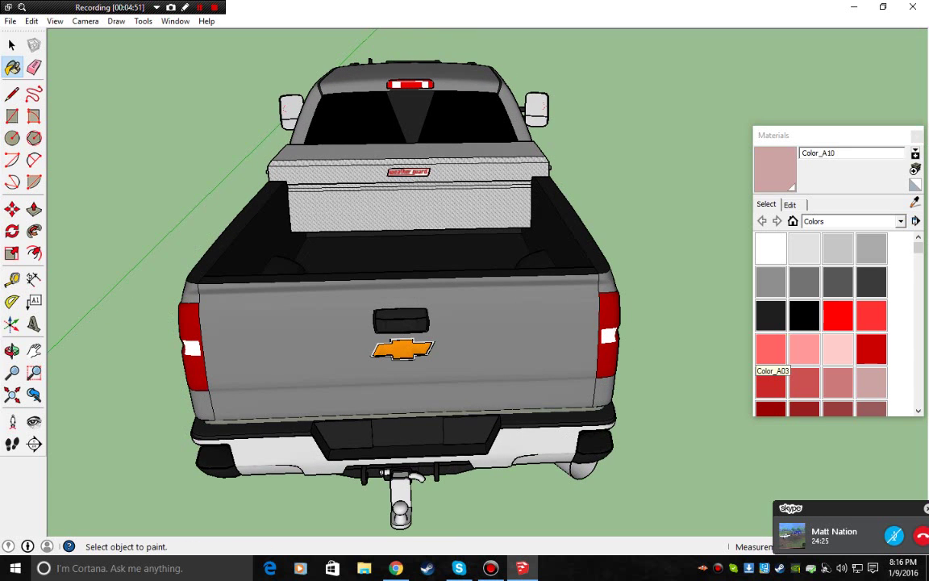
left_click(419, 208)
left_click(452, 172)
scroll(355, 159, "up", 6)
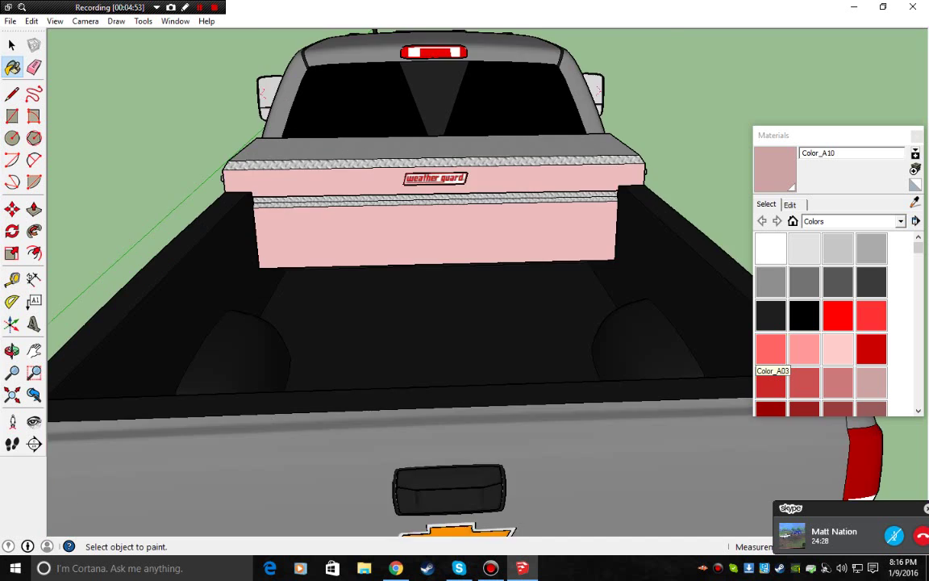
Paint the toolbox's lid and the diamond-plate strips along its rear side with Color_A10.
middle_click_drag(355, 159, 357, 180)
left_click(357, 171)
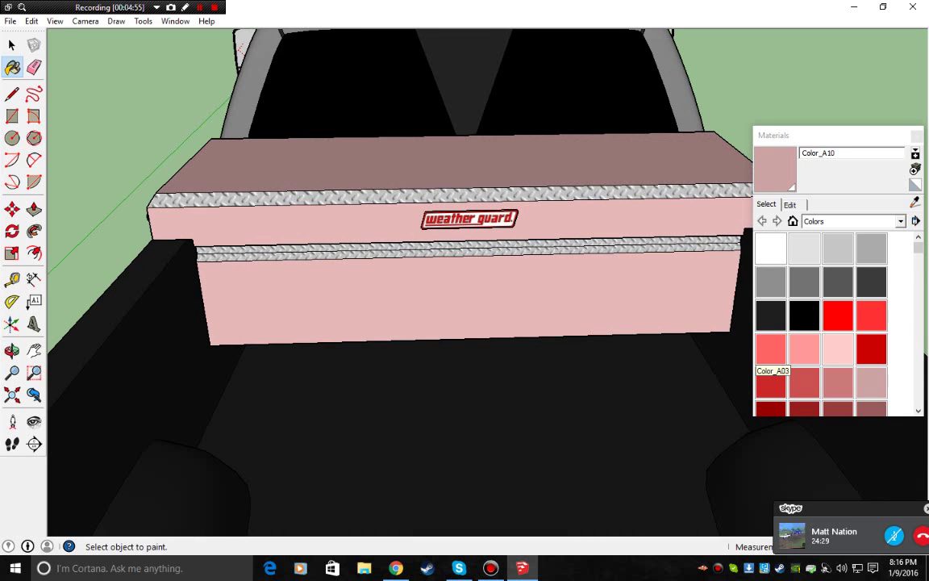
left_click(357, 197)
left_click(357, 247)
left_click(358, 255)
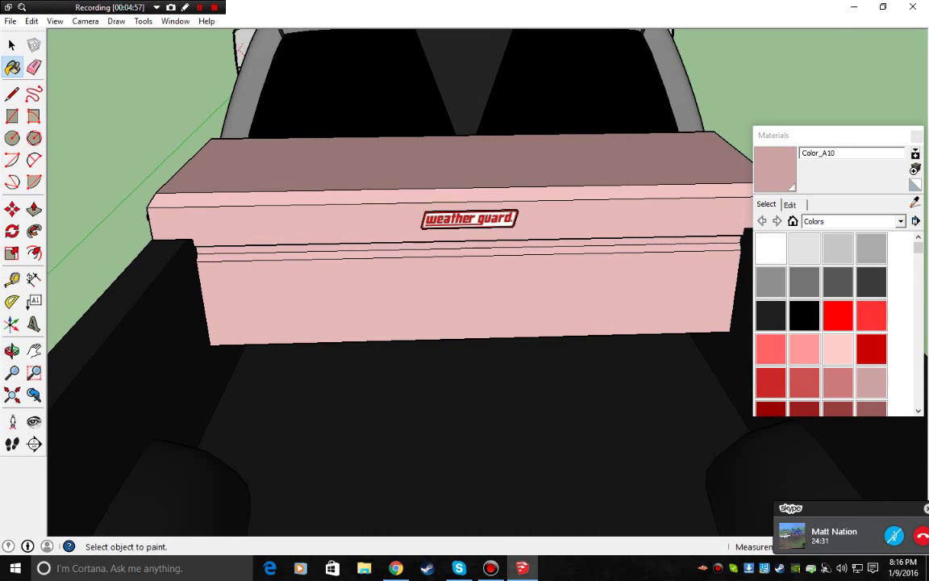
Paint the end faces of the toolbox and their diamond-plate edge strips with Color_A10.
middle_click_drag(500, 255, 355, 263)
left_click(452, 232)
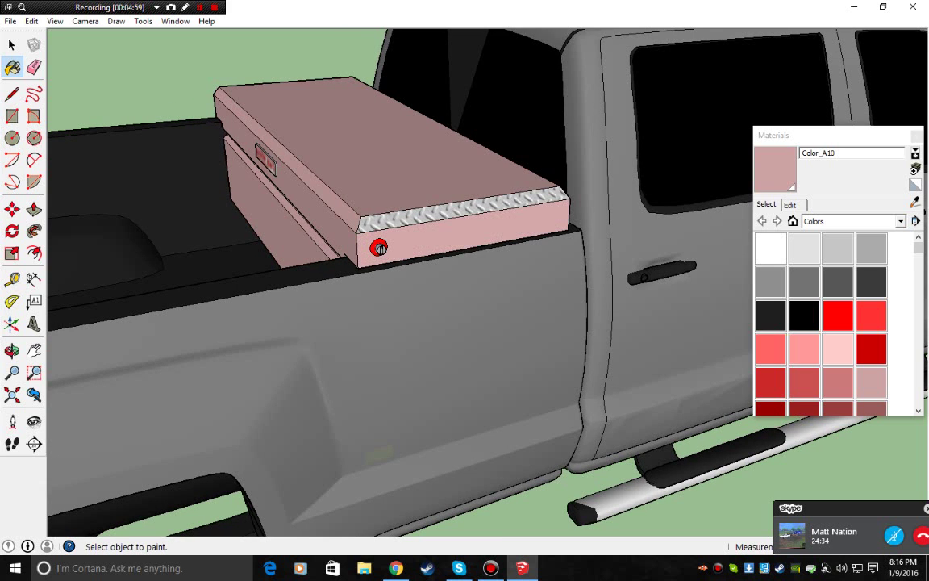
left_click(453, 211)
middle_click_drag(453, 211, 831, 292)
mouse_move(516, 303)
middle_mouse_down()
mouse_move(620, 279)
mouse_move(483, 282)
mouse_move(96, 226)
mouse_move(460, 173)
middle_mouse_up()
left_click(573, 251)
left_click(569, 267)
Examine the repainted truck and its toolbox from the rear and both sides.
scroll(460, 173, "down", 4)
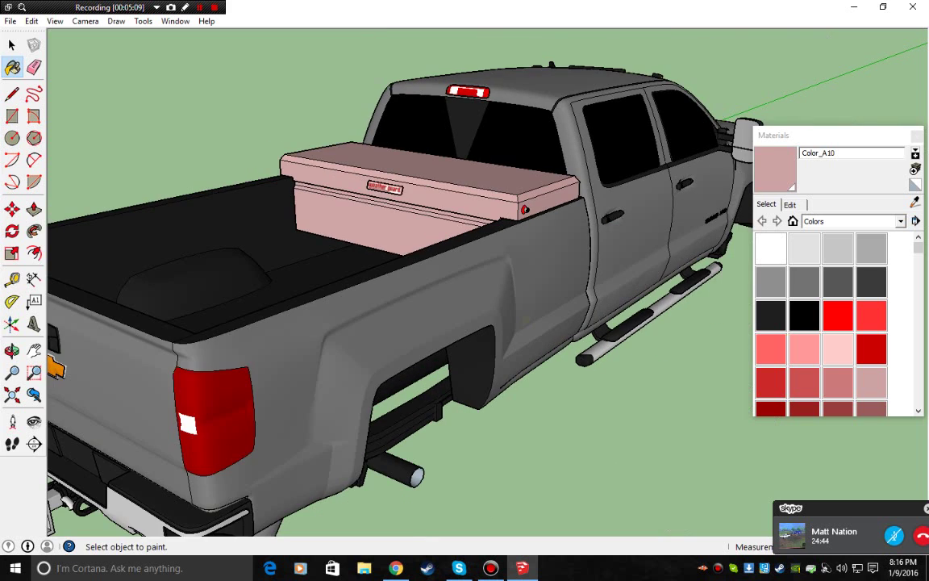
middle_click_drag(404, 266, 492, 162)
middle_click_drag(403, 210, 500, 206)
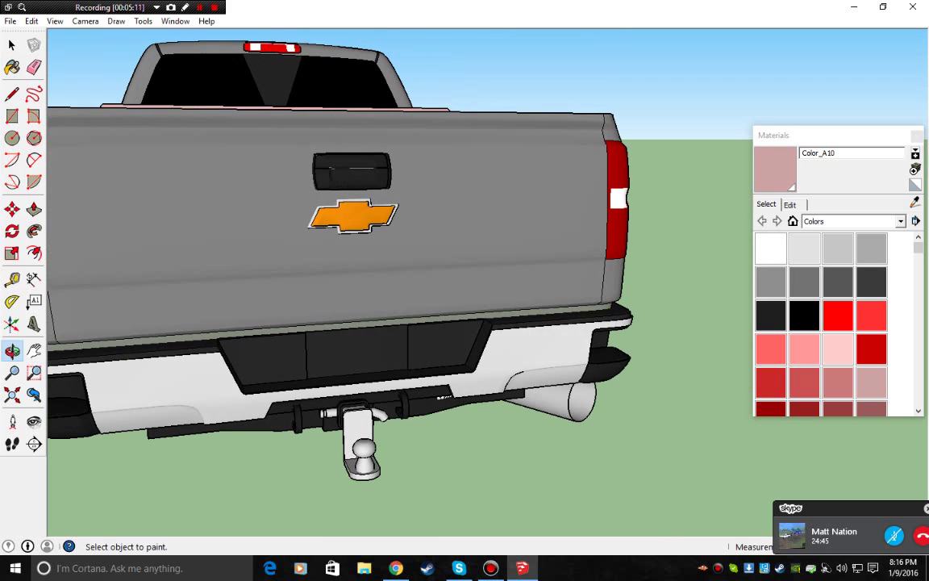
scroll(242, 335, "down", 4)
middle_click_drag(234, 331, 435, 310)
scroll(436, 311, "up", 3)
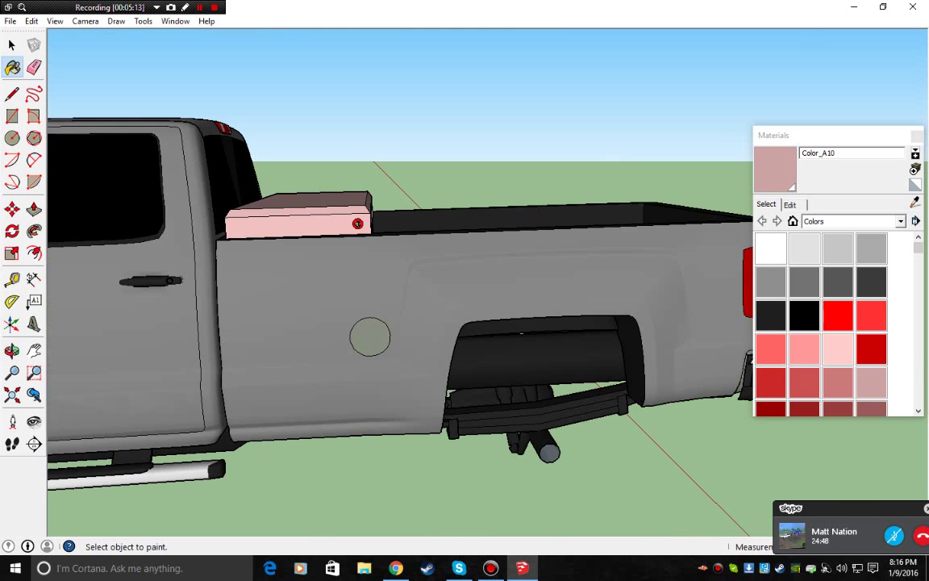
scroll(357, 224, "down", 3)
scroll(323, 266, "down", 3)
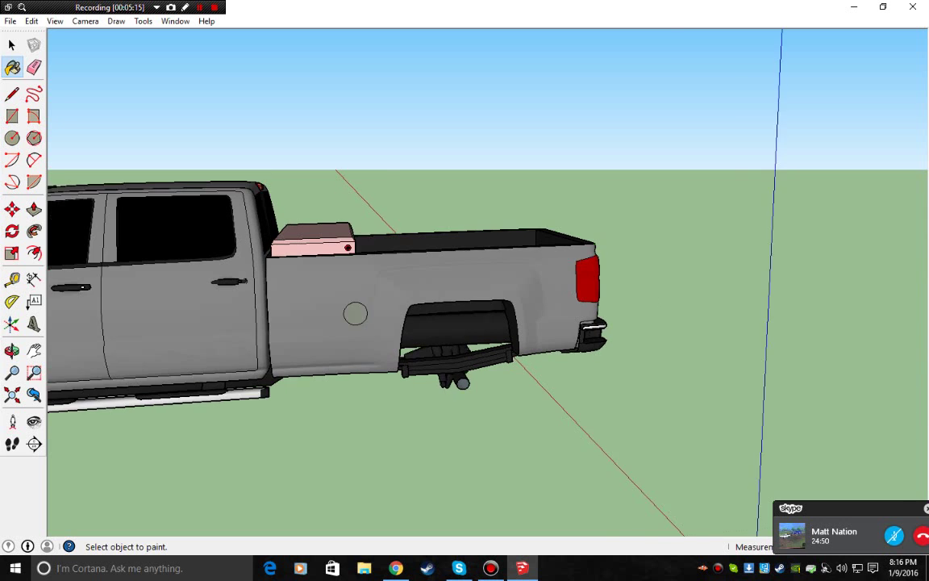
middle_click_drag(335, 295, 165, 289)
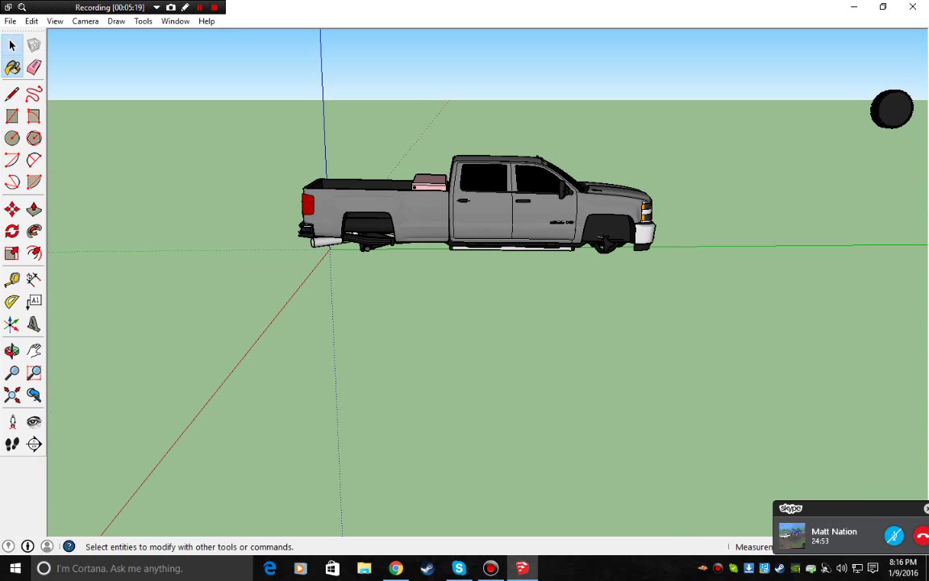
Select the loose wheel lying away from the truck and explode its component.
left_click(11, 45)
left_click_drag(849, 60, 928, 153)
right_click(895, 114)
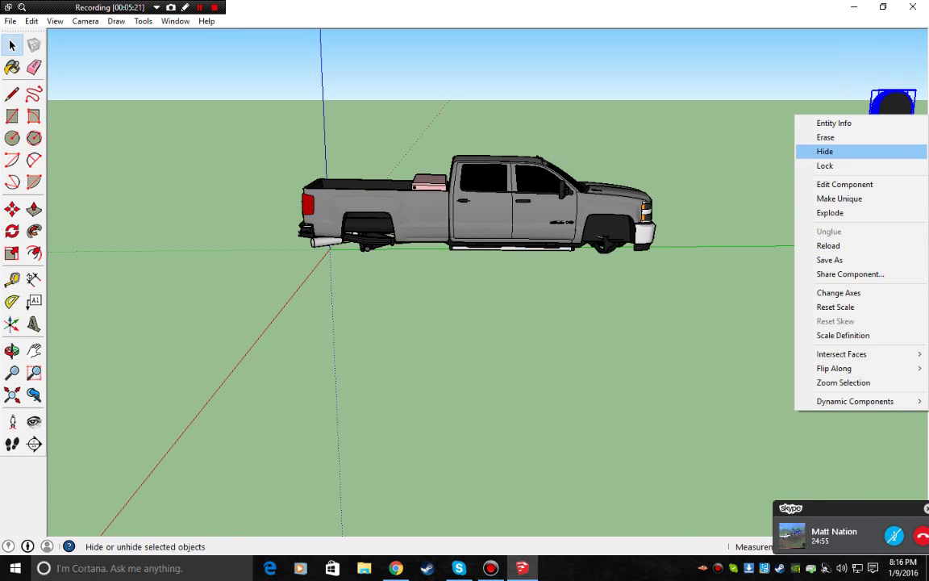
left_click(830, 212)
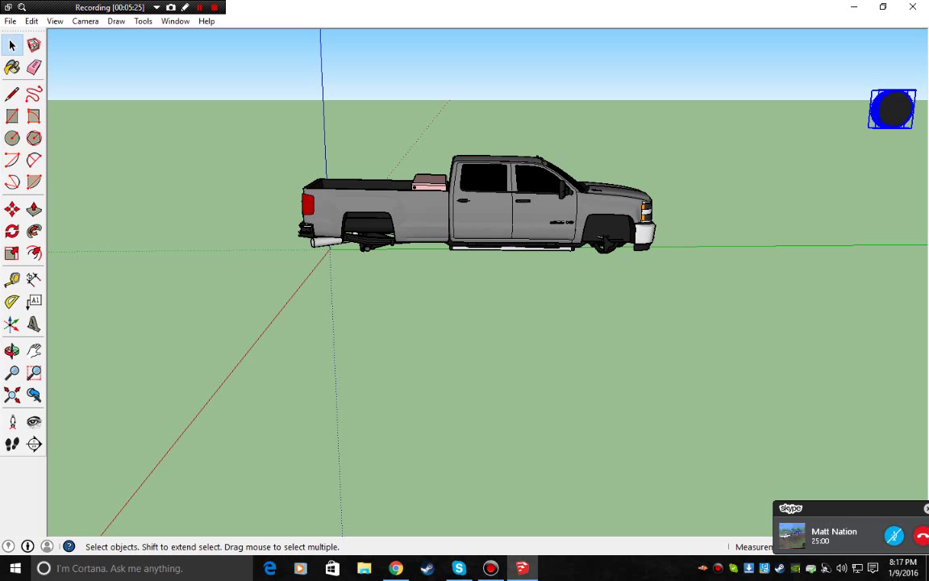
Explode the nested components inside the loose wheel.
right_click(887, 94)
left_click(823, 170)
right_click(892, 118)
left_click(830, 188)
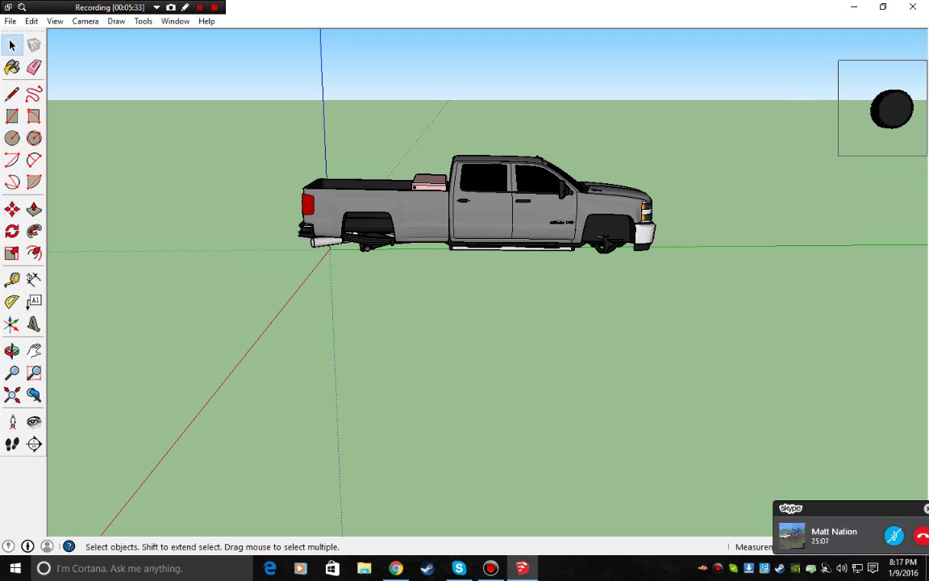
right_click(891, 113)
left_click(832, 183)
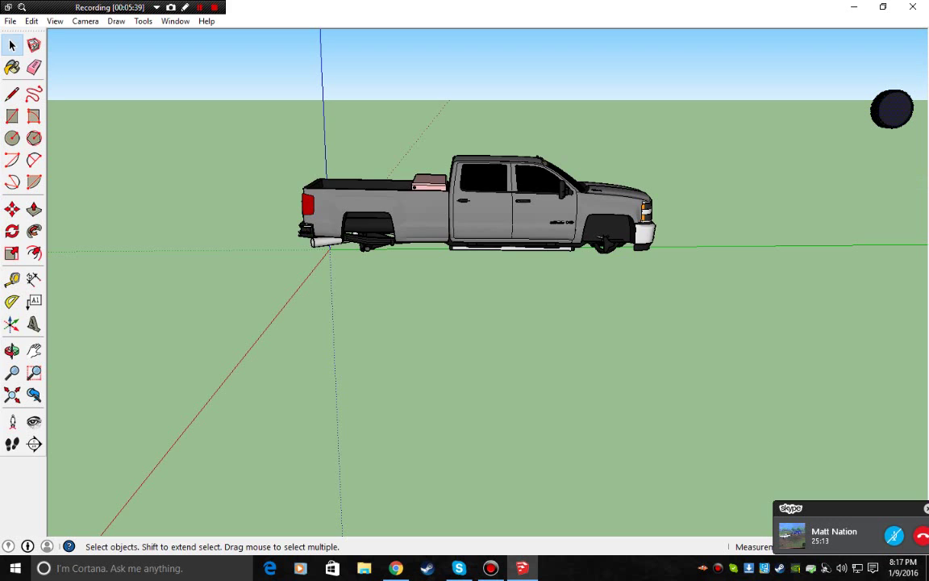
Keep selecting the whole loose wheel and exploding its nested components until no further level can be exploded.
left_click_drag(839, 67, 927, 148)
right_click(892, 109)
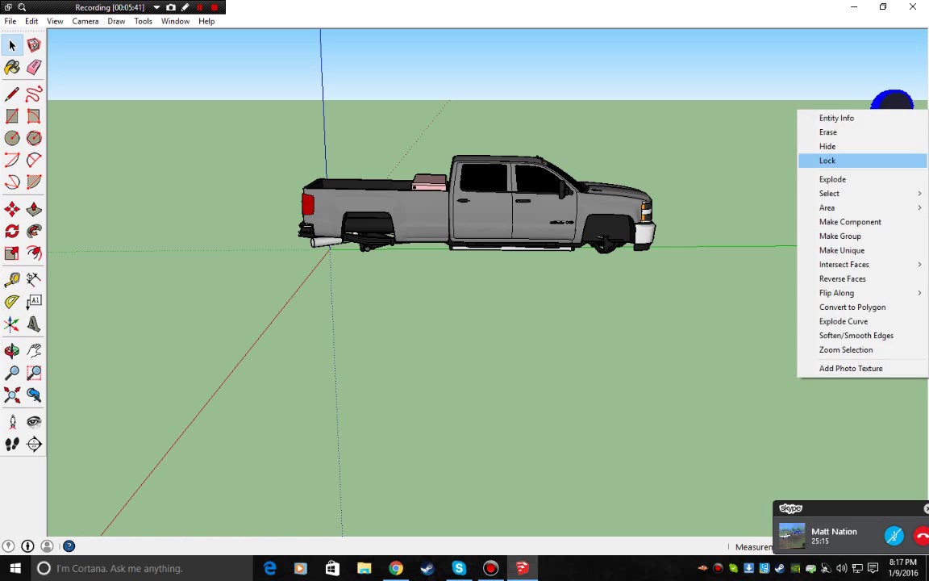
left_click(832, 179)
left_click_drag(834, 55, 926, 154)
right_click(891, 111)
left_click(832, 180)
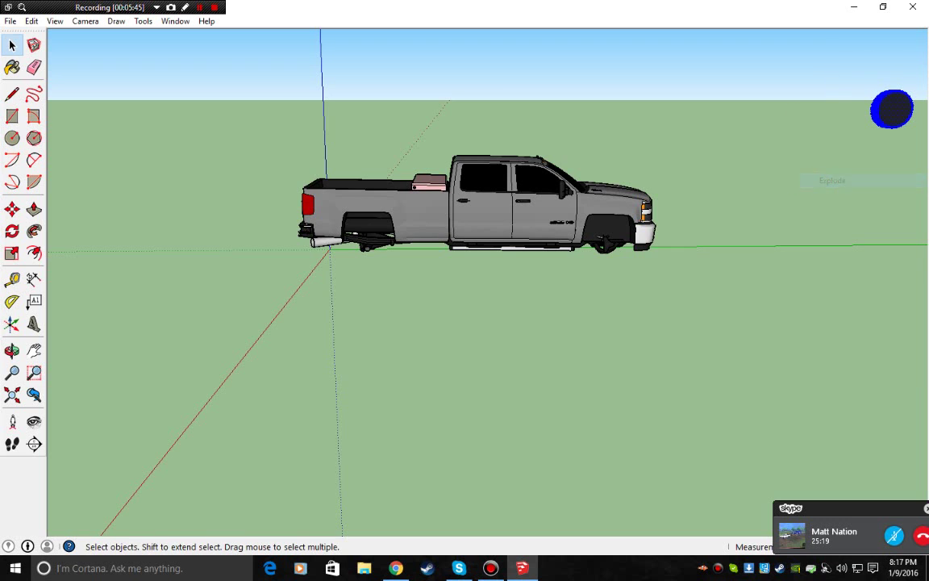
left_click_drag(870, 87, 926, 181)
right_click(892, 111)
left_click(832, 178)
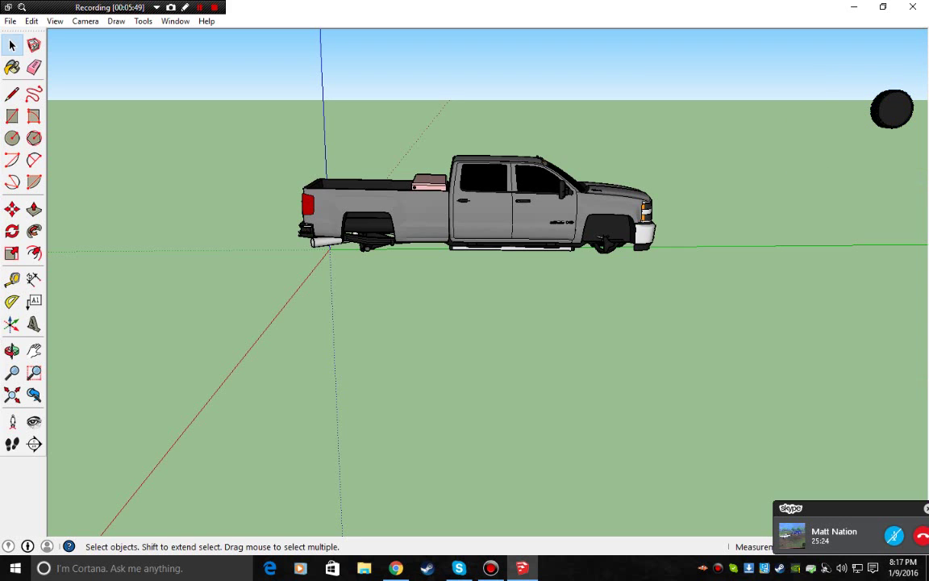
left_click_drag(838, 58, 928, 176)
right_click(891, 110)
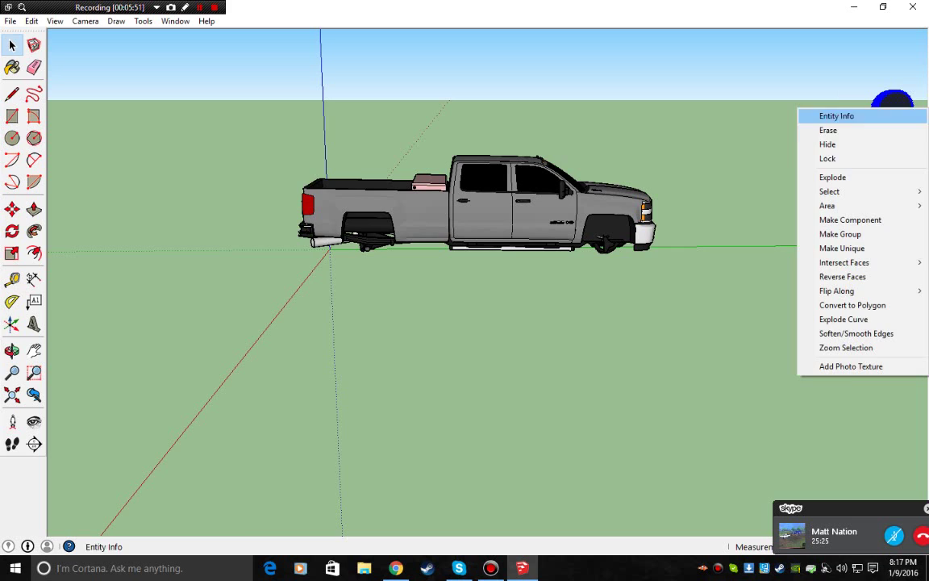
left_click(832, 177)
left_click_drag(832, 76, 928, 170)
right_click(891, 109)
left_click(831, 179)
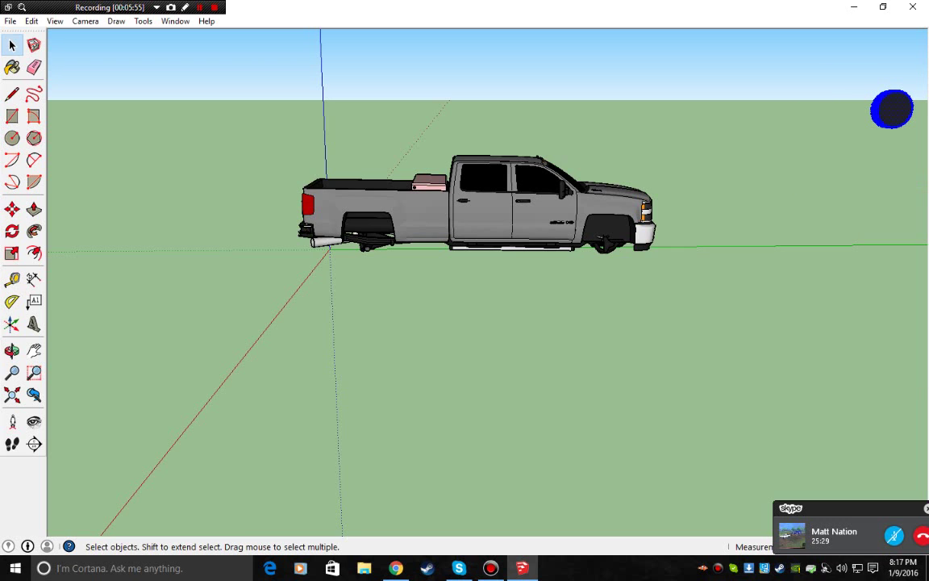
left_click_drag(834, 58, 928, 170)
right_click(891, 109)
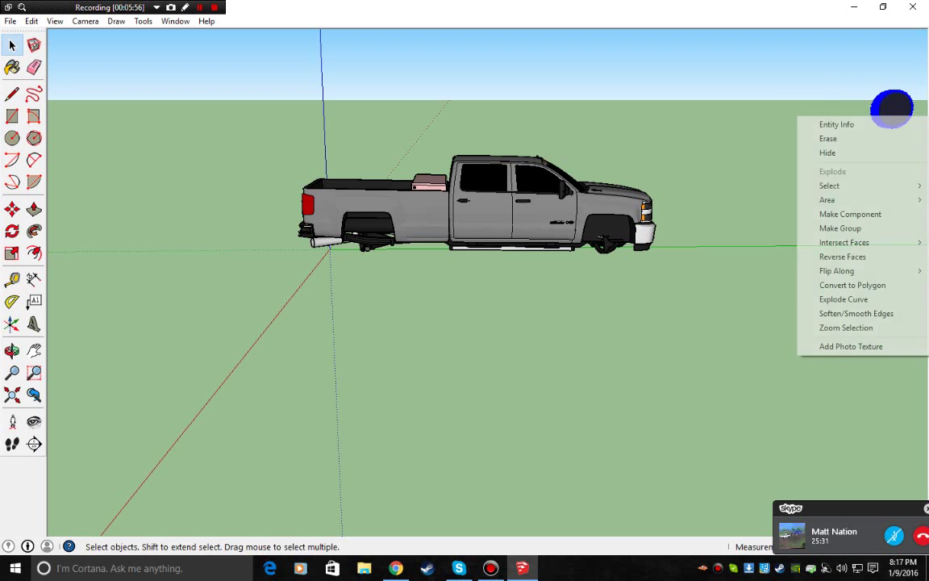
left_click(776, 145)
Undo the last explode of the loose wheel.
middle_click_drag(758, 153, 367, 247)
left_click(31, 21)
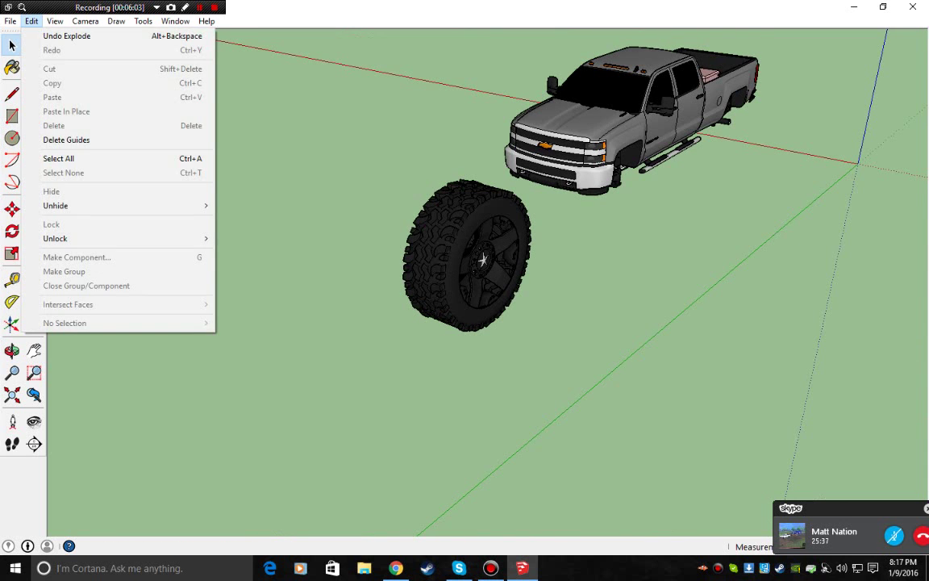
left_click(66, 36)
Select the entire loose wheel with its rim and tire, and delete it from the model.
middle_click_drag(613, 217, 403, 282)
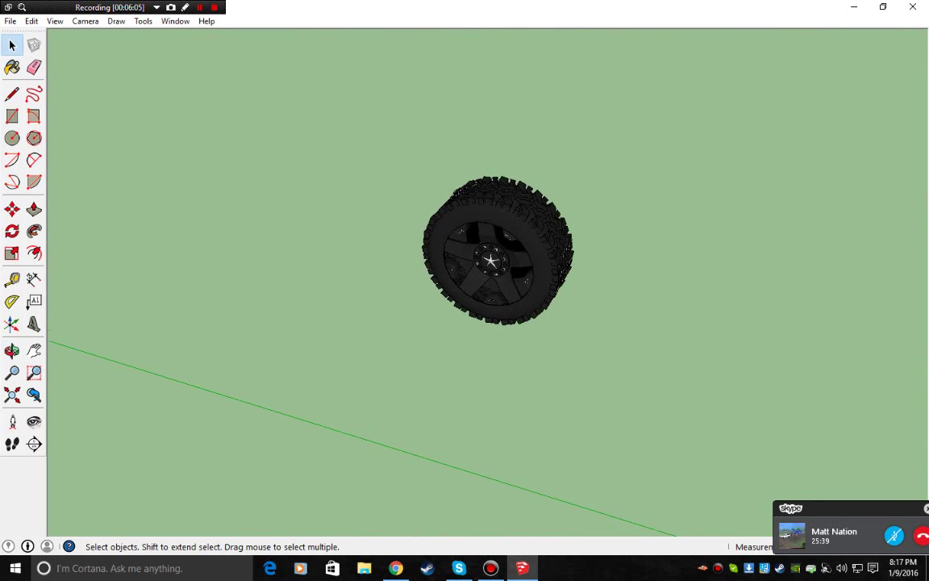
middle_click_drag(500, 339, 662, 226)
scroll(540, 186, "up", 3)
scroll(565, 211, "up", 3)
scroll(493, 229, "down", 5)
middle_click_drag(492, 228, 347, 266)
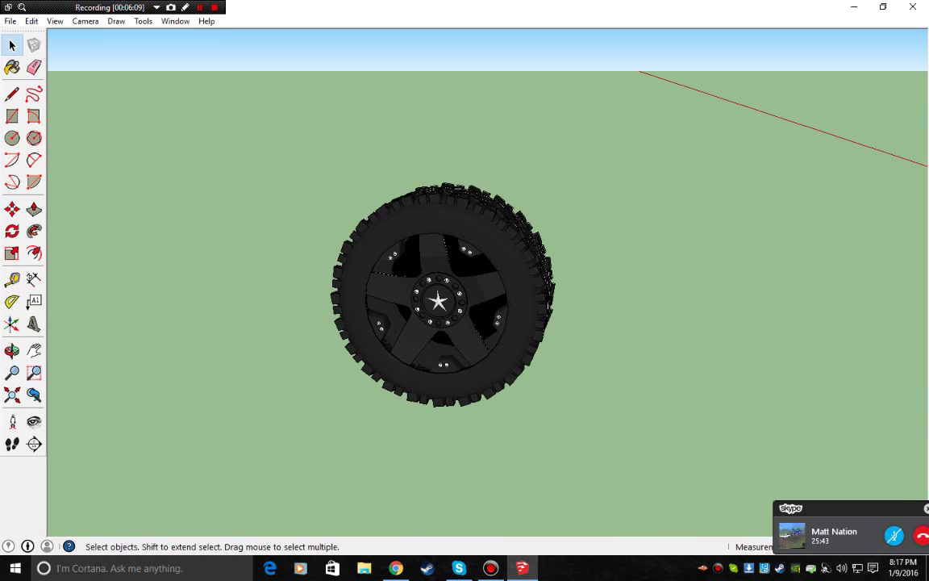
left_click_drag(299, 157, 679, 463)
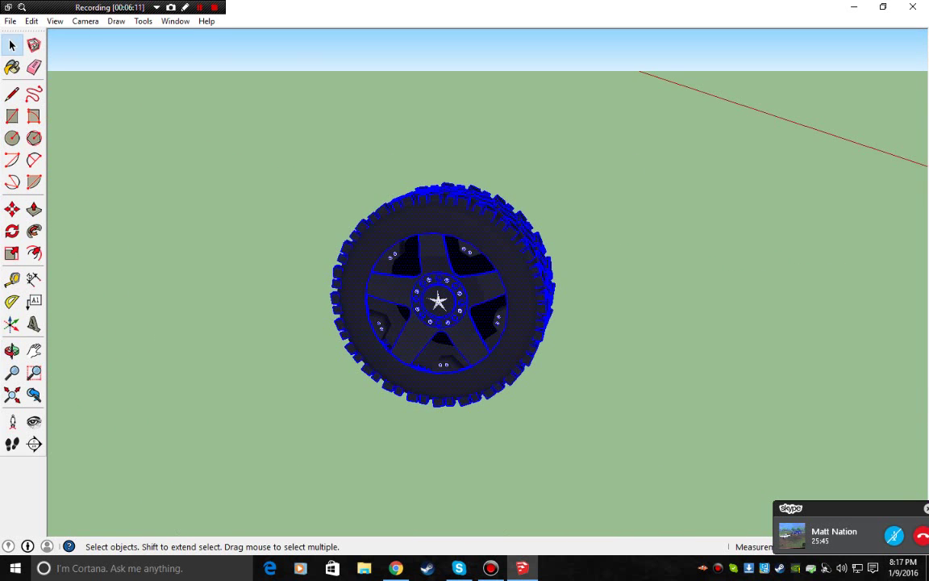
key("Delete")
Select the whole truck and check whether it still contains anything to explode, leaving it deselected.
middle_click_drag(500, 266, 387, 338)
middle_click_drag(484, 338, 677, 234)
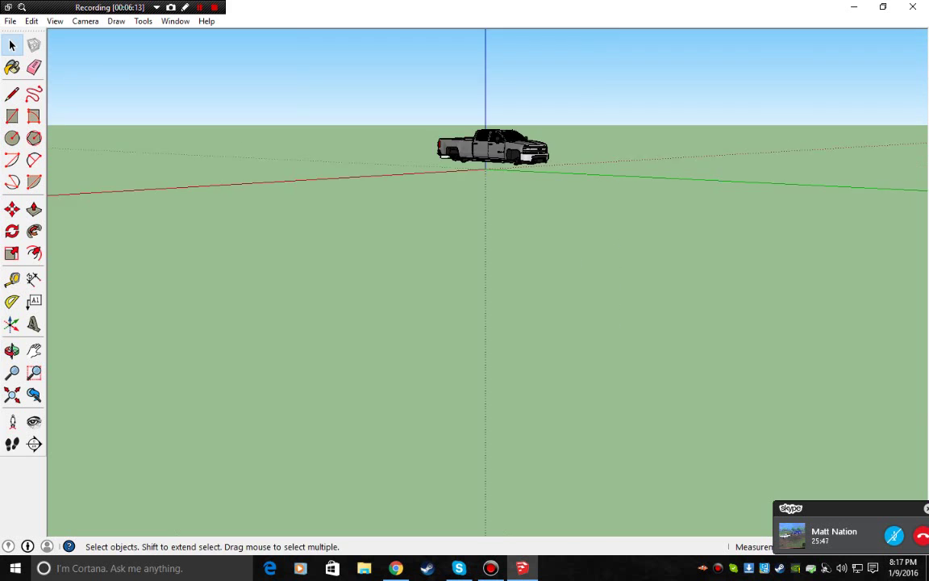
middle_click_drag(379, 170, 500, 242)
scroll(426, 157, "up", 6)
middle_click_drag(426, 156, 395, 165)
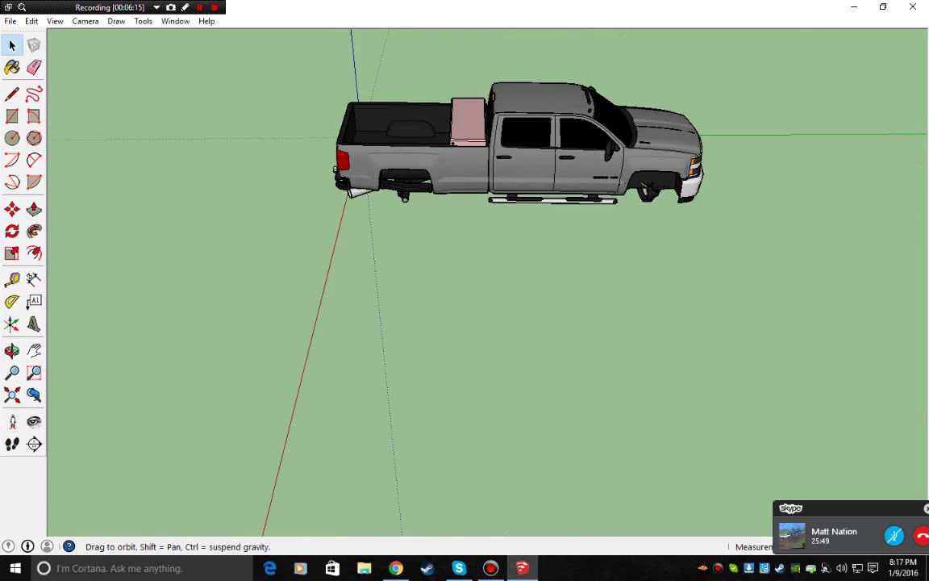
middle_click_drag(532, 282, 568, 265)
left_click_drag(317, 52, 719, 276)
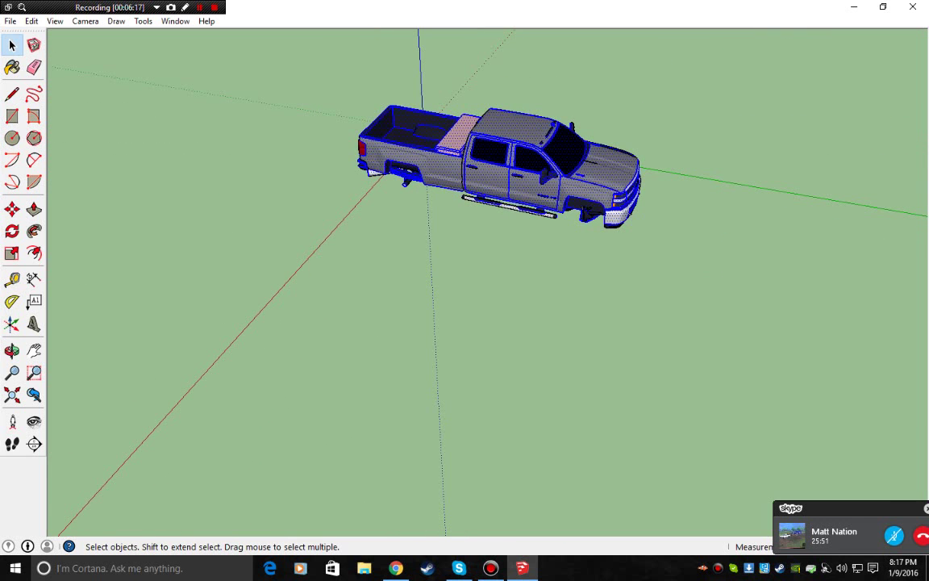
right_click(483, 169)
left_click(435, 274)
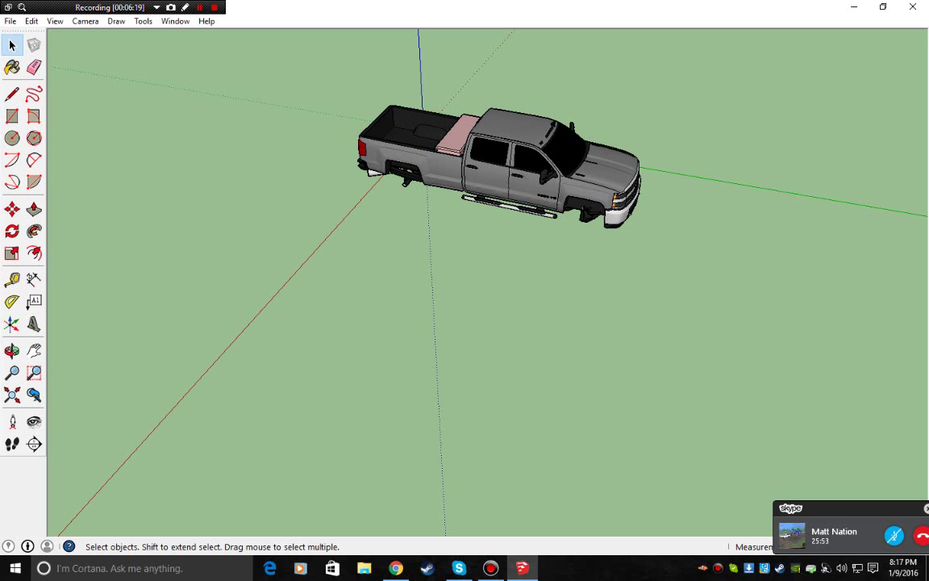
Start a COLLADA export of the 3D model and accept the options with Export Edges, Triangulate All Faces and Export Texture Maps enabled.
left_click(10, 21)
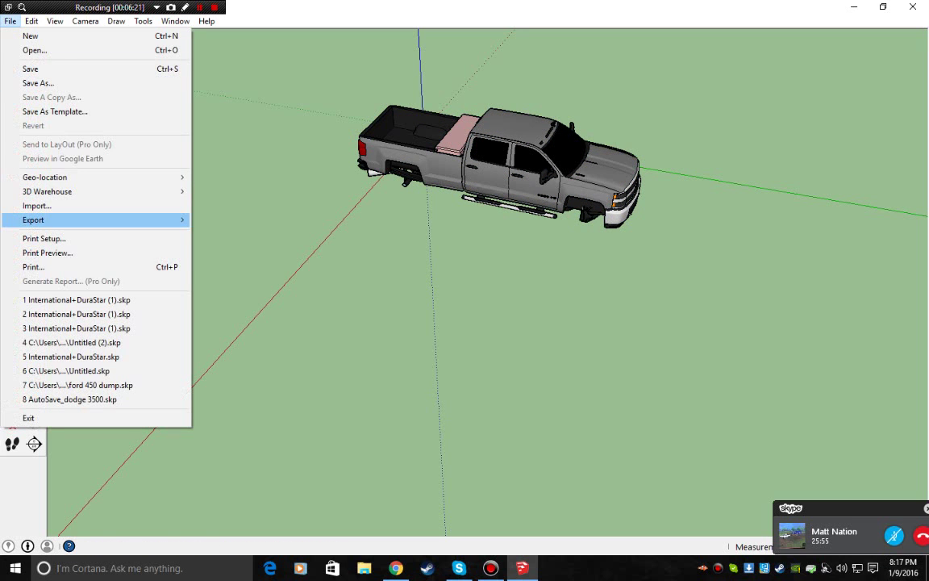
mouse_move(33, 219)
left_click(230, 219)
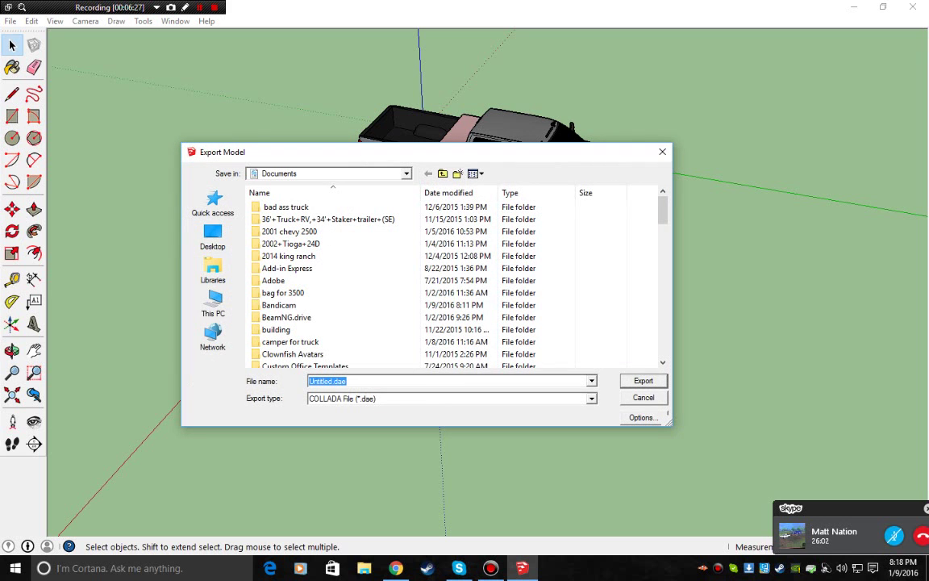
left_click(643, 418)
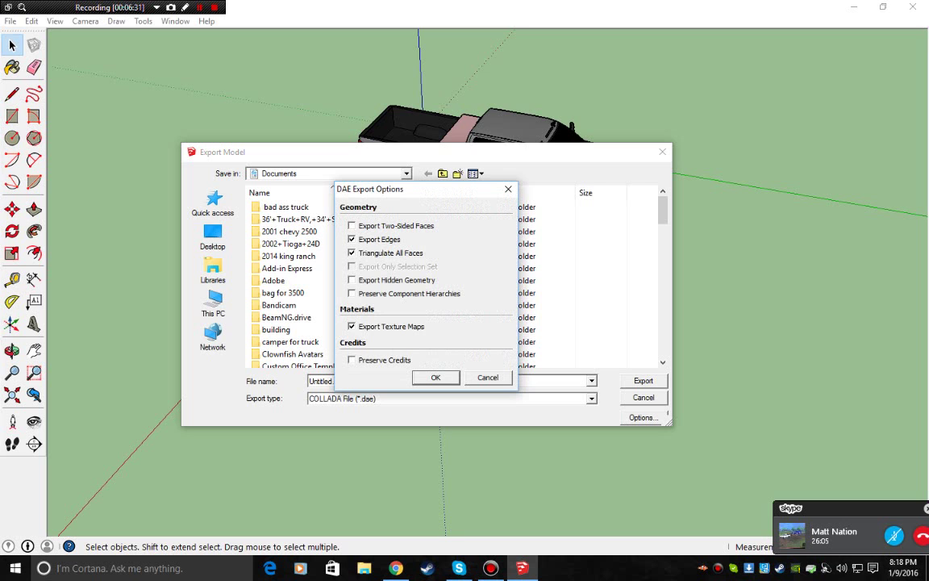
left_click(435, 378)
Create a folder named "chevy 3500" in Documents and open it as the export location.
left_click(457, 173)
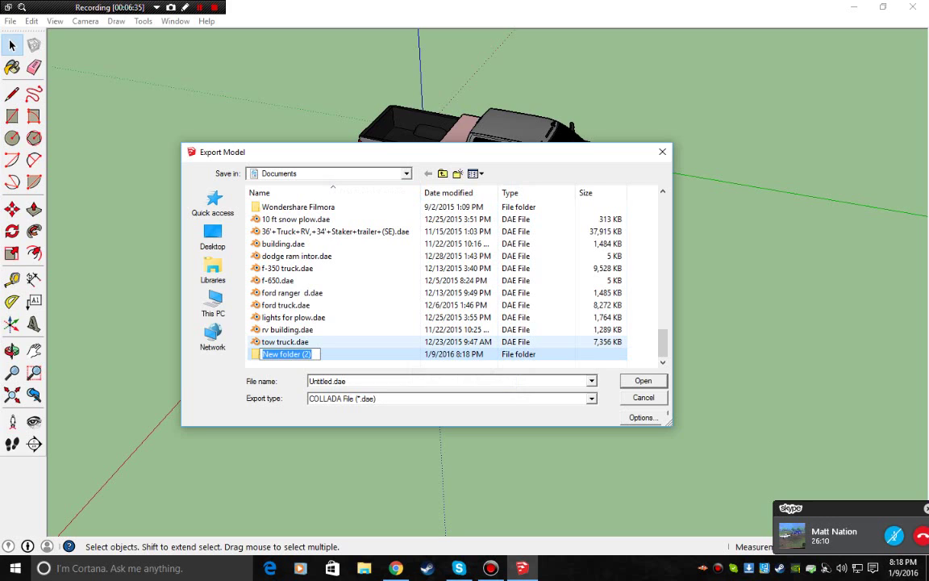
key("BackSpace")
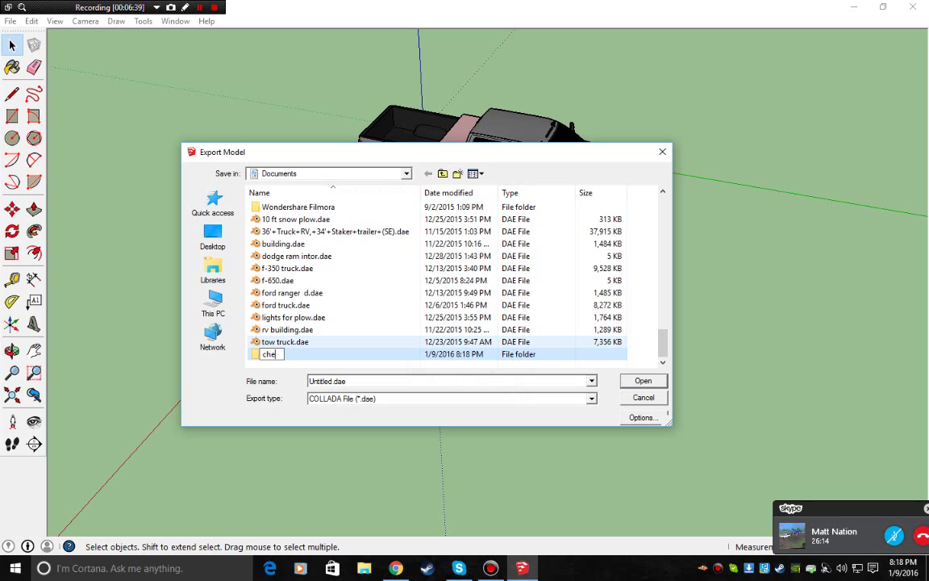
type("vy 3500")
key("Return")
key("Return")
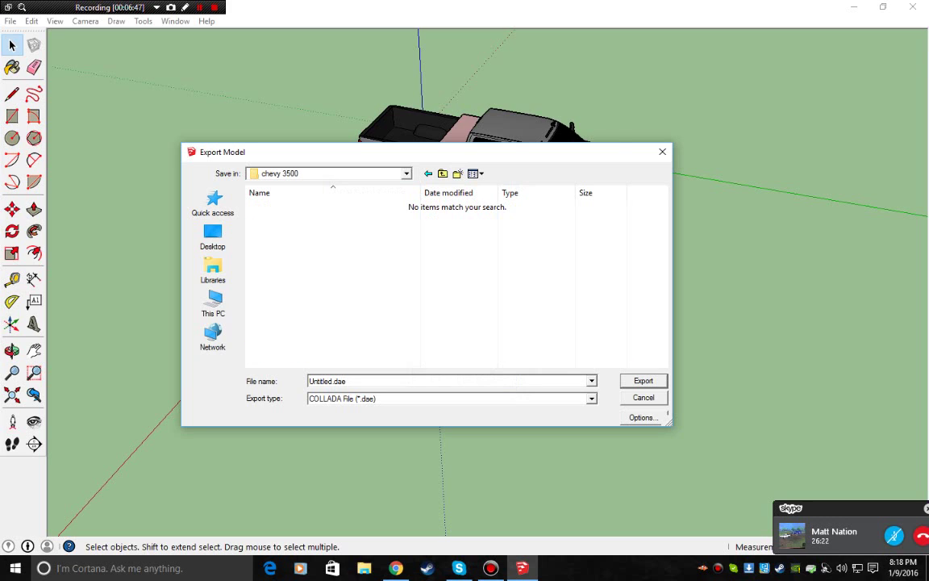
Name the COLLADA file "chevy 3500" and export the model into the new folder.
key("Tab")
key("BackSpace")
type("chevy 3500")
key("Return")
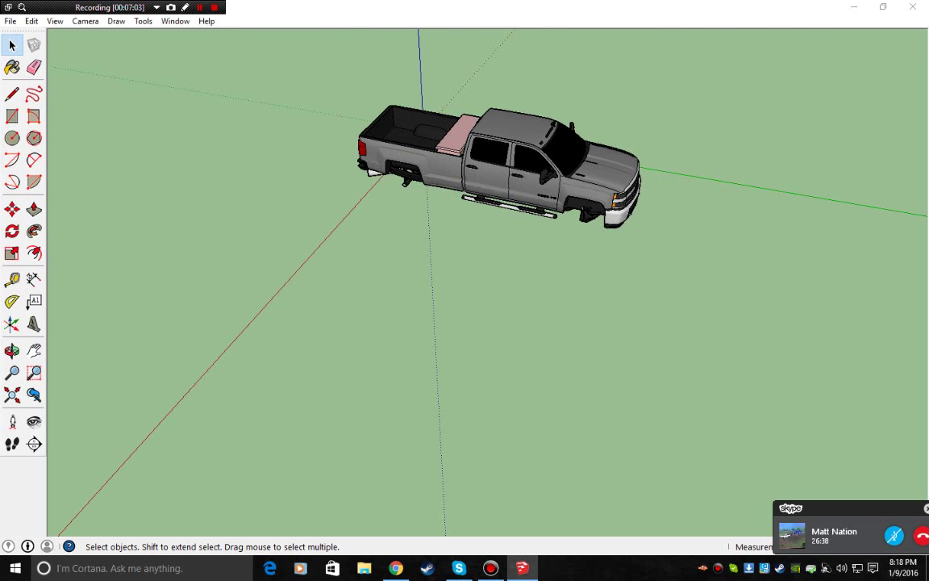
Switch to Blender and delete the default cube from the scene.
left_click(854, 7)
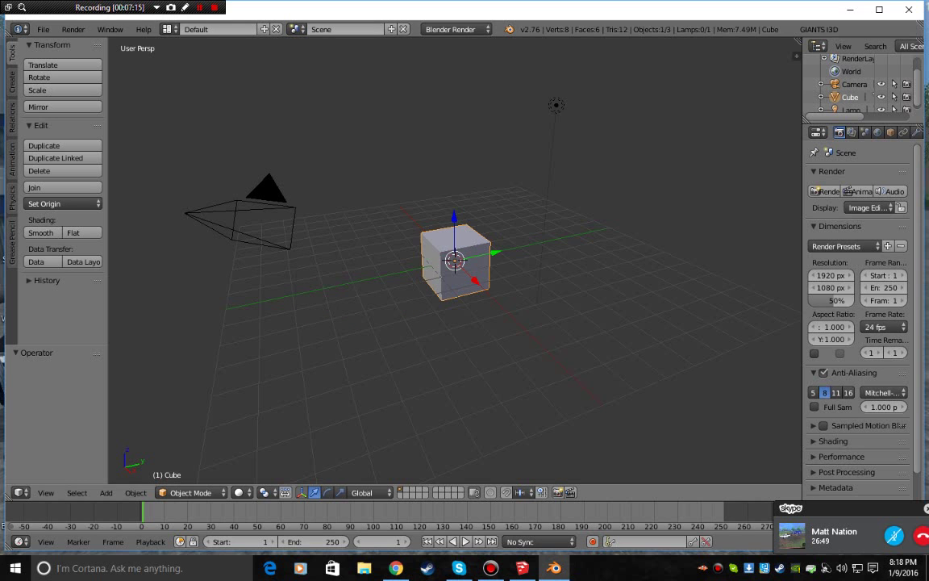
key("x")
key("Return")
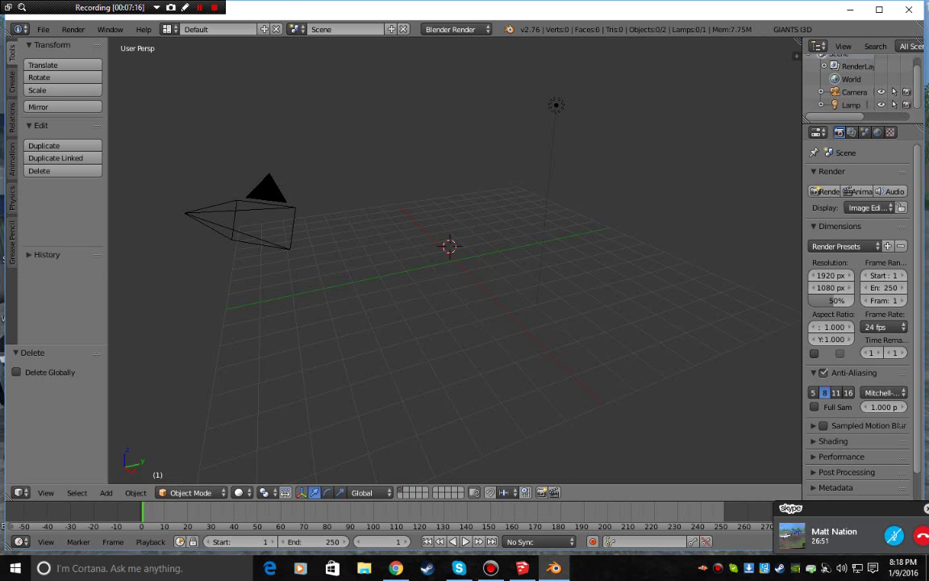
Import the COLLADA file chevy 3500.dae from the chevy 3500 folder in Documents.
left_click(42, 29)
mouse_move(64, 261)
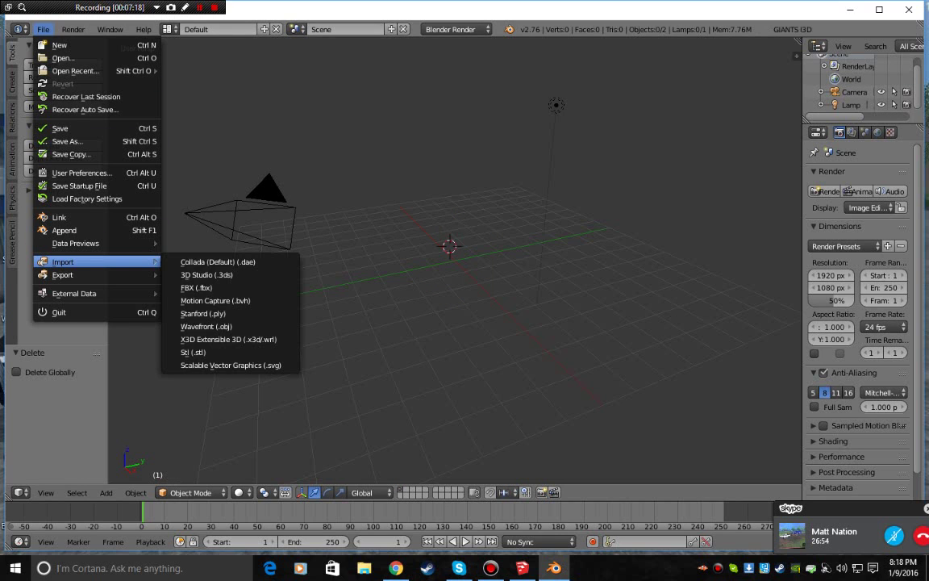
left_click(230, 261)
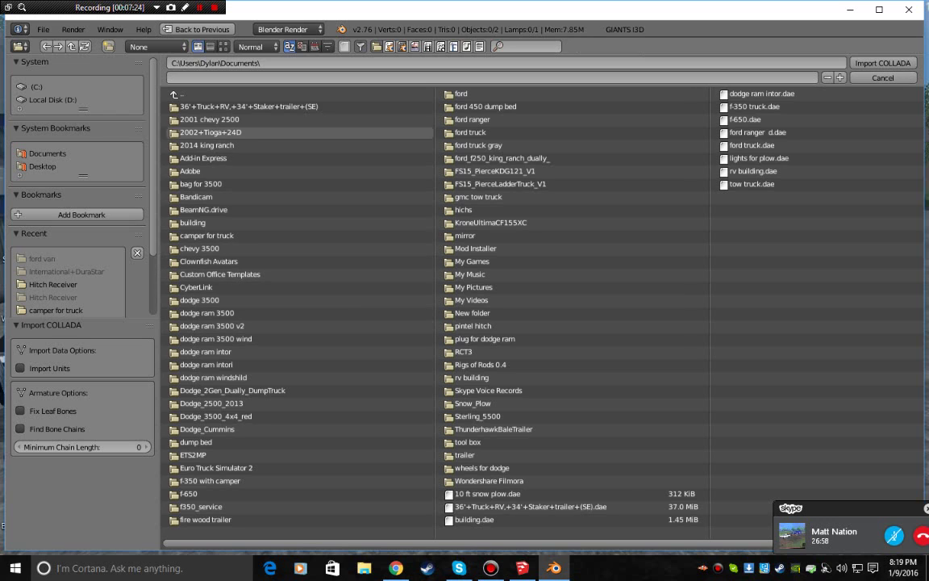
left_click(199, 249)
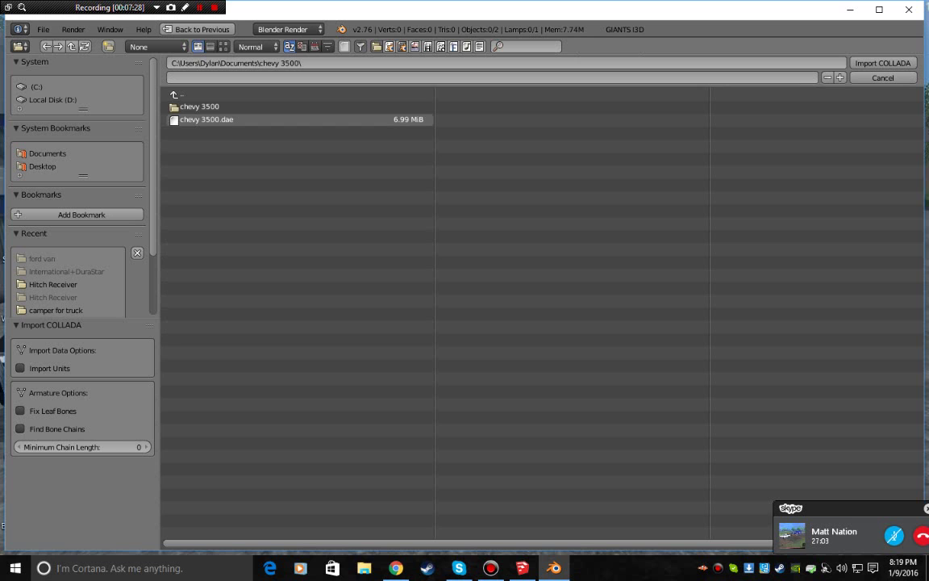
double_click(242, 119)
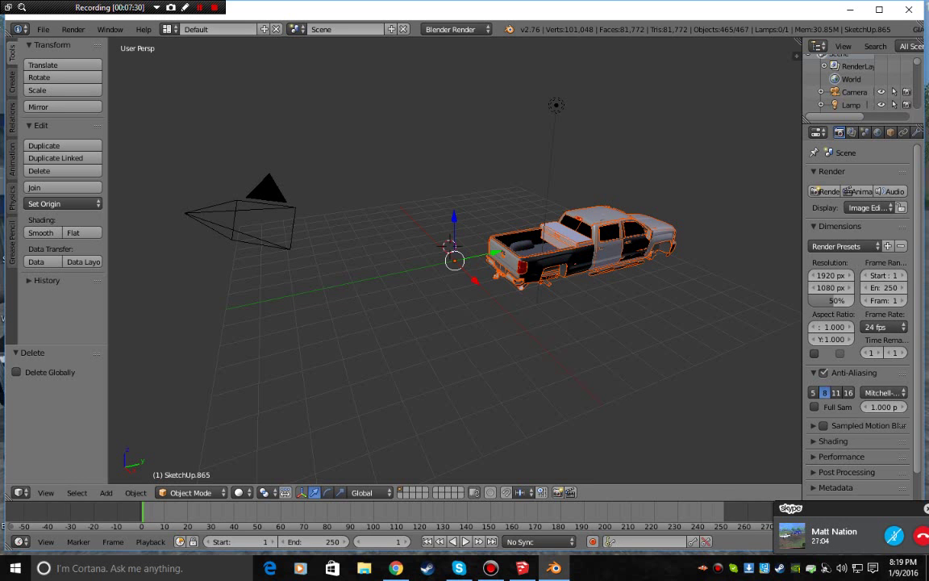
Select everything in the scene, join the truck parts into one object and set its origin with Geometry to Origin.
key("a")
key("a")
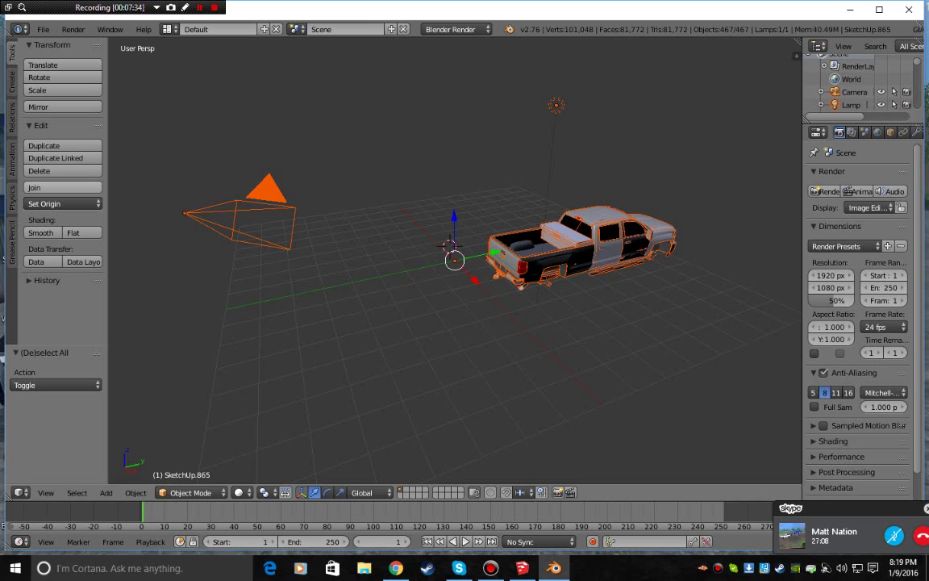
key("ctrl+j")
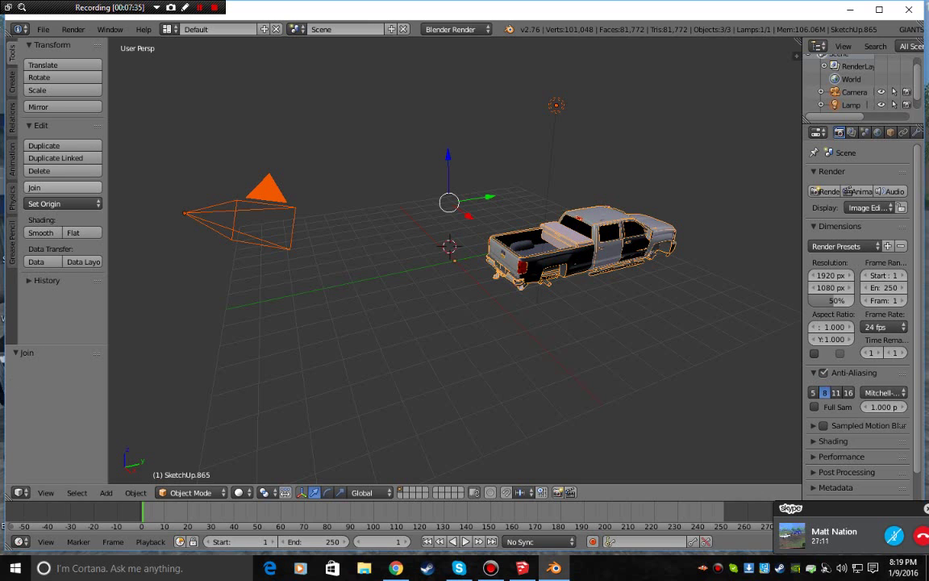
left_click(63, 203)
left_click(72, 218)
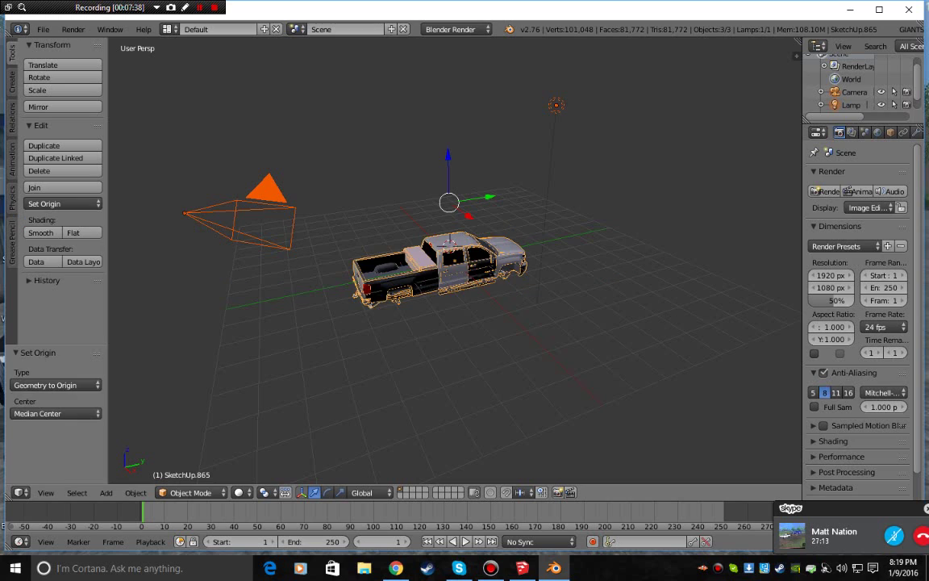
Examine the joined truck from the front, sides and rear for missing or wrongly shaded parts.
middle_click_drag(484, 307, 359, 278)
scroll(359, 279, "up", 2)
scroll(455, 262, "up", 3)
middle_click_drag(548, 267, 146, 311)
middle_click_drag(451, 322, 241, 254)
middle_click_drag(452, 262, 625, 305)
middle_click_drag(391, 179, 287, 214)
scroll(461, 226, "down", 4)
scroll(329, 238, "up", 4)
middle_click_drag(484, 202, 500, 203)
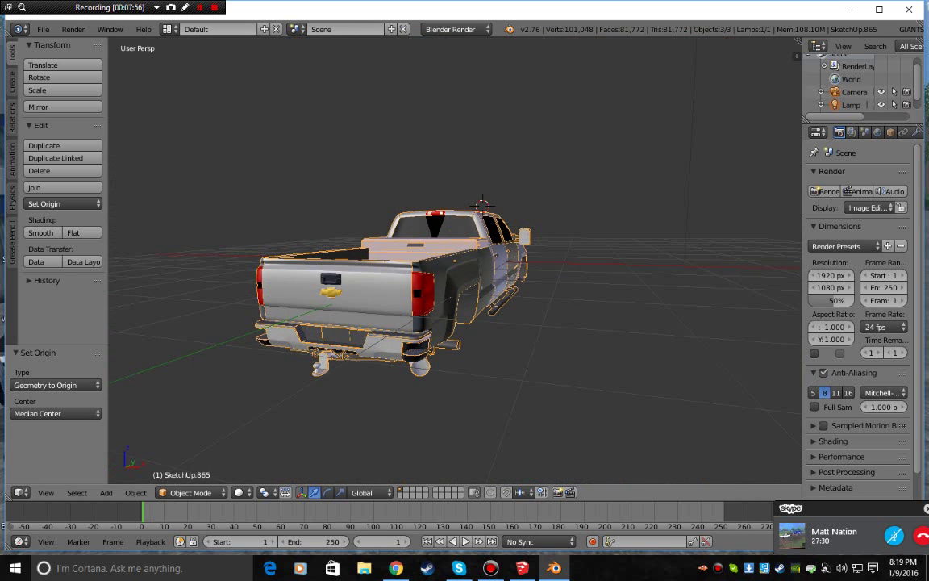
Export the truck as a GIANTS I3D file named chevy3500.i3d into the chevy 3500 folder in Documents.
left_click(43, 29)
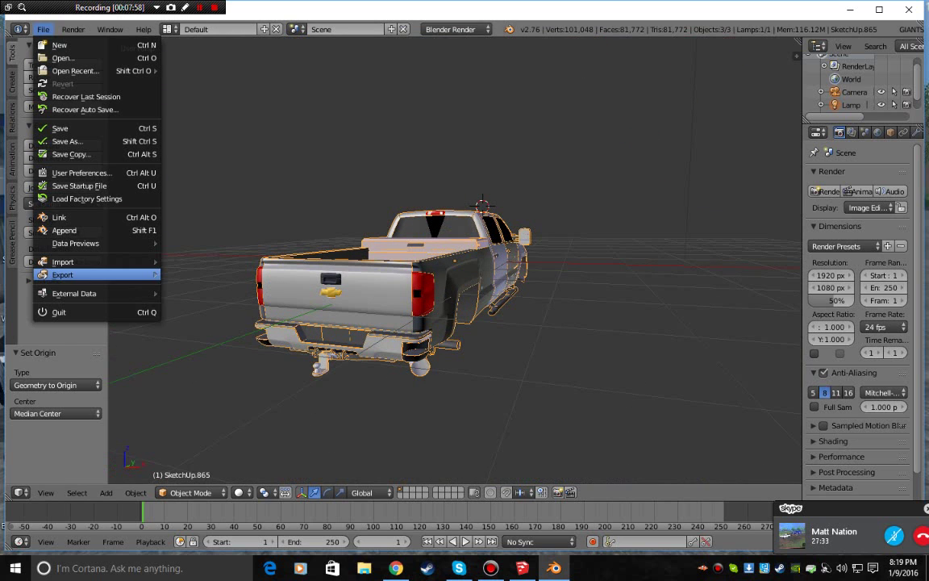
mouse_move(62, 274)
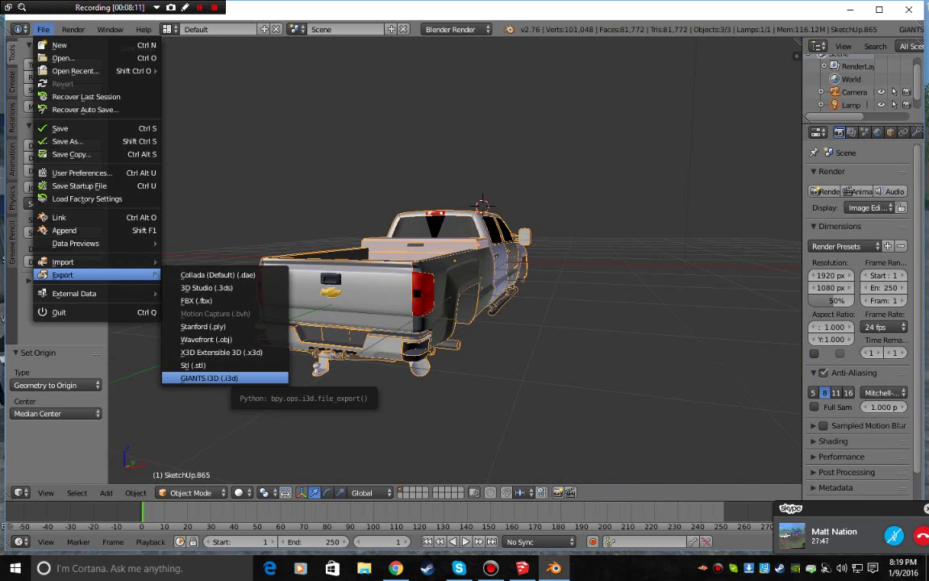
left_click(210, 377)
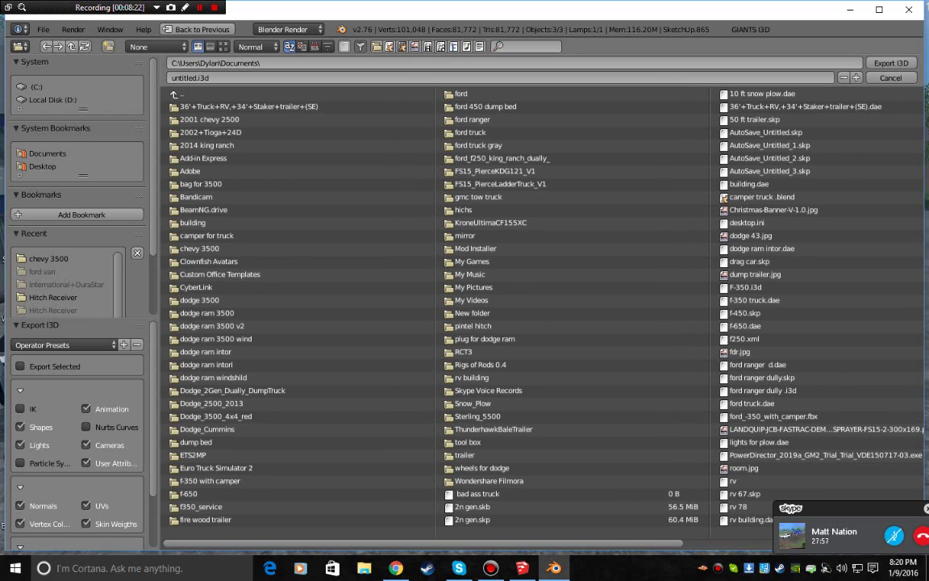
left_click(200, 248)
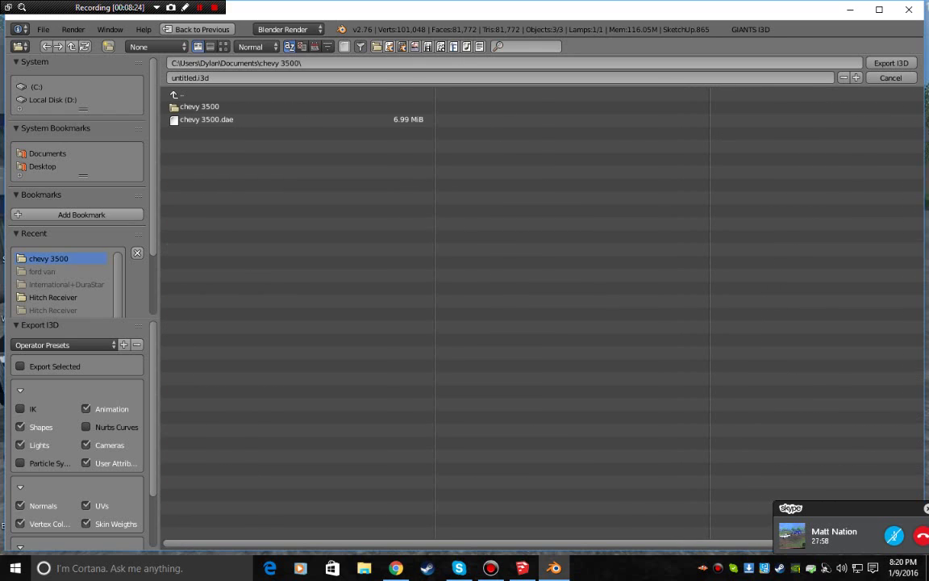
left_click(212, 79)
type("chevy3500")
key("Return")
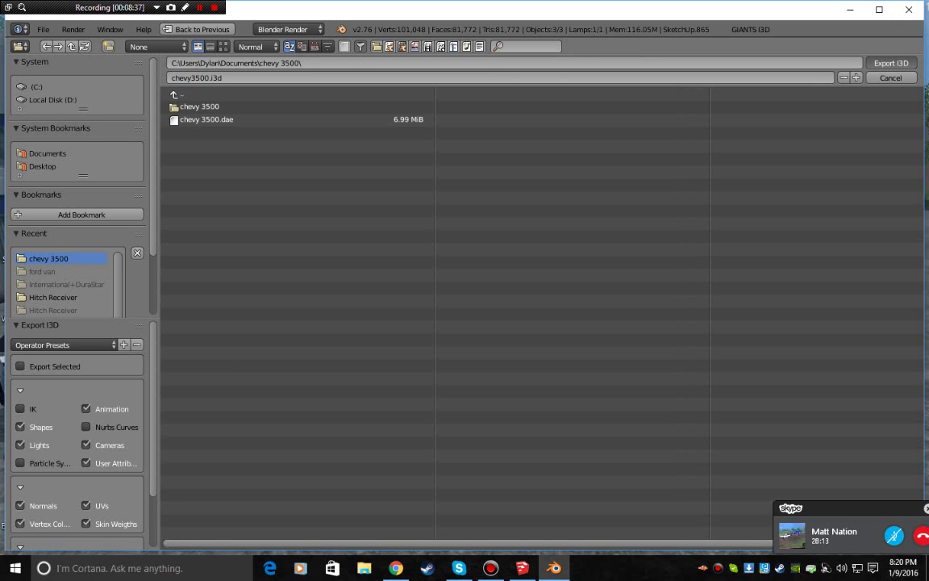
key("Return")
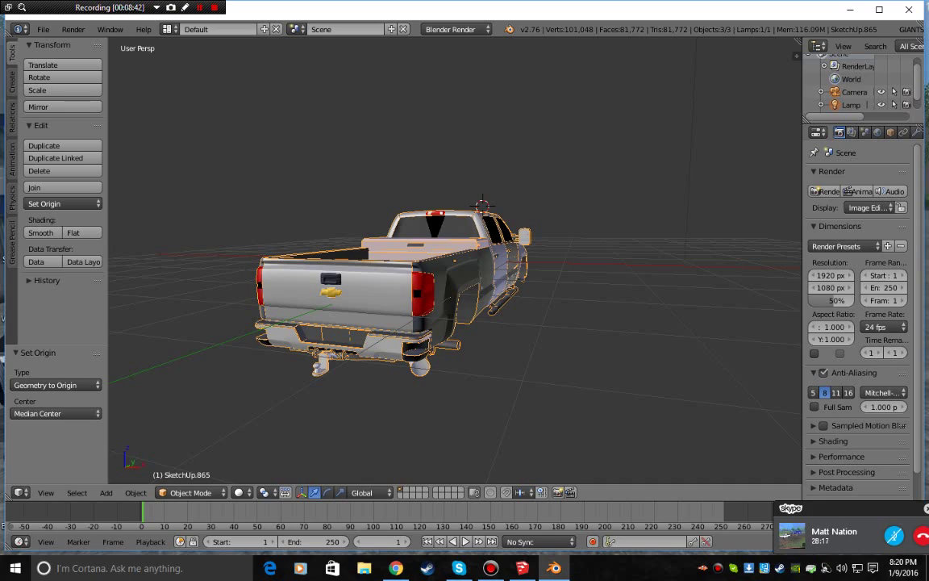
Quit Blender without saving and open the chevy 3500 folder in Documents in a maximized File Explorer window.
left_click(909, 10)
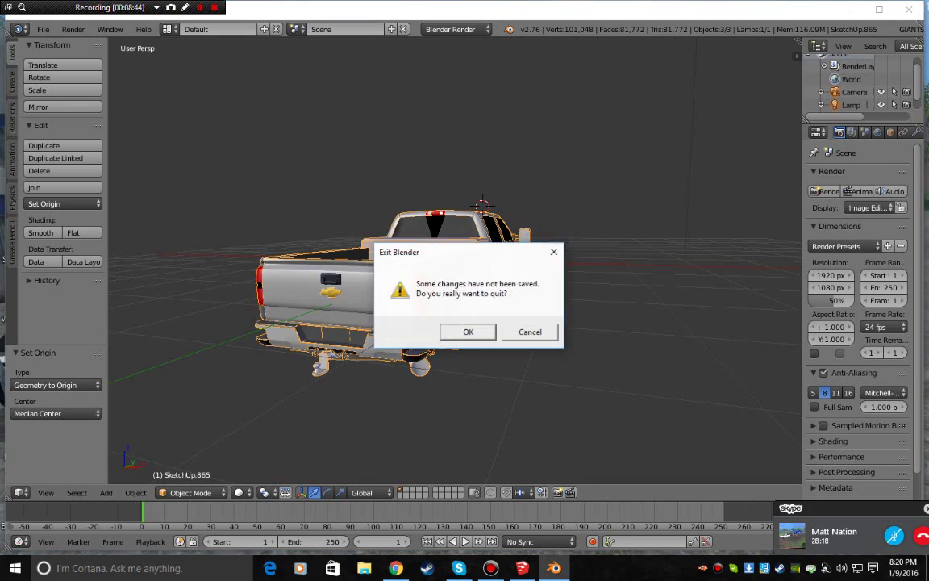
key("Return")
key("super+e")
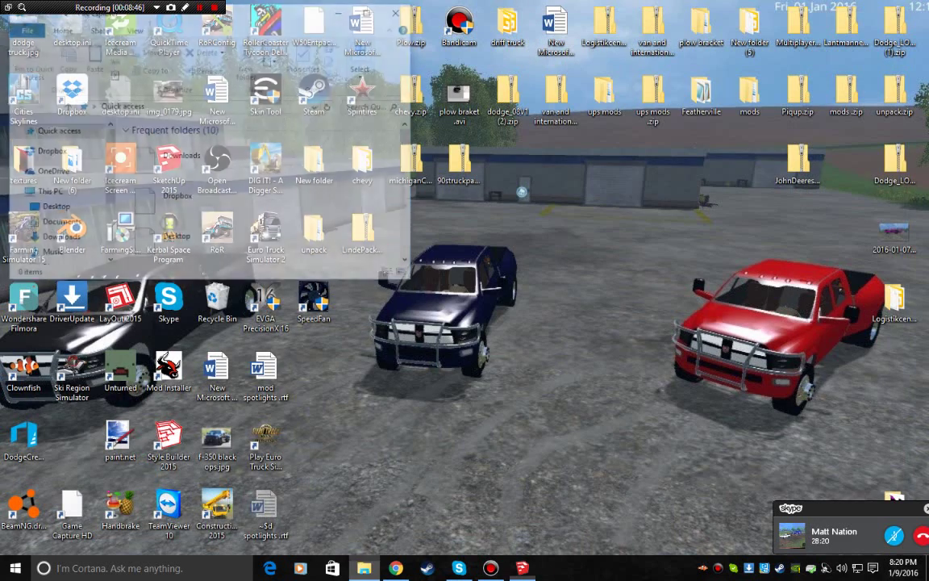
left_click(371, 10)
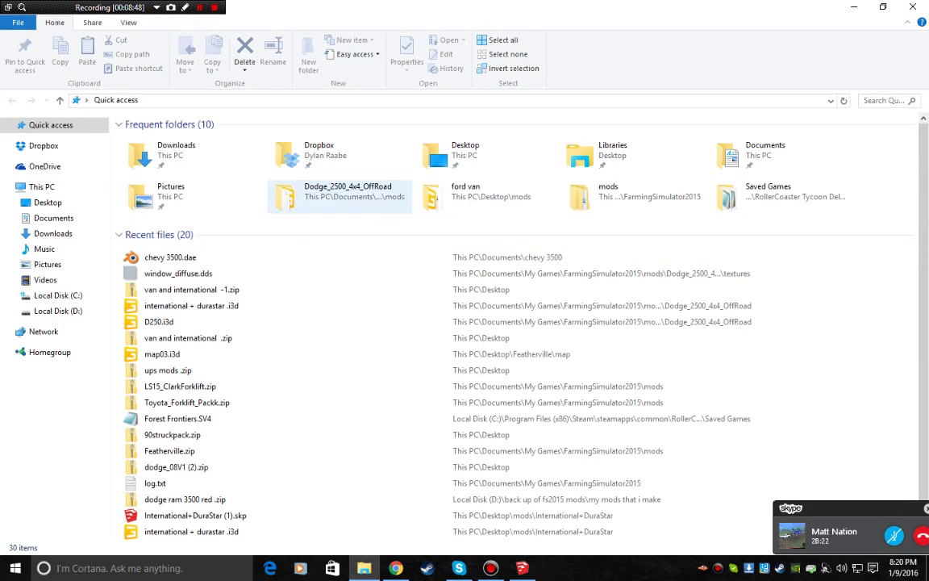
double_click(781, 153)
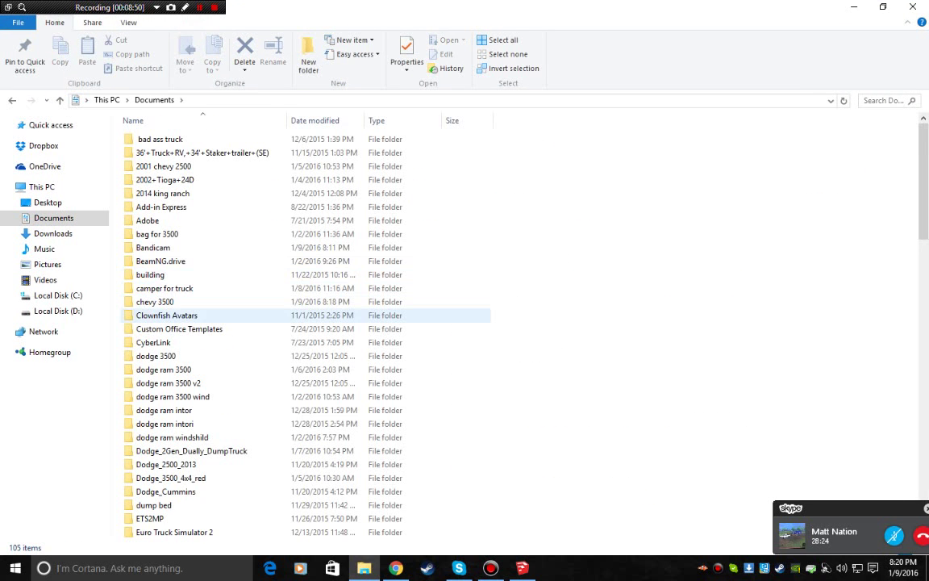
scroll(242, 330, "down", 3)
scroll(242, 329, "down", 2)
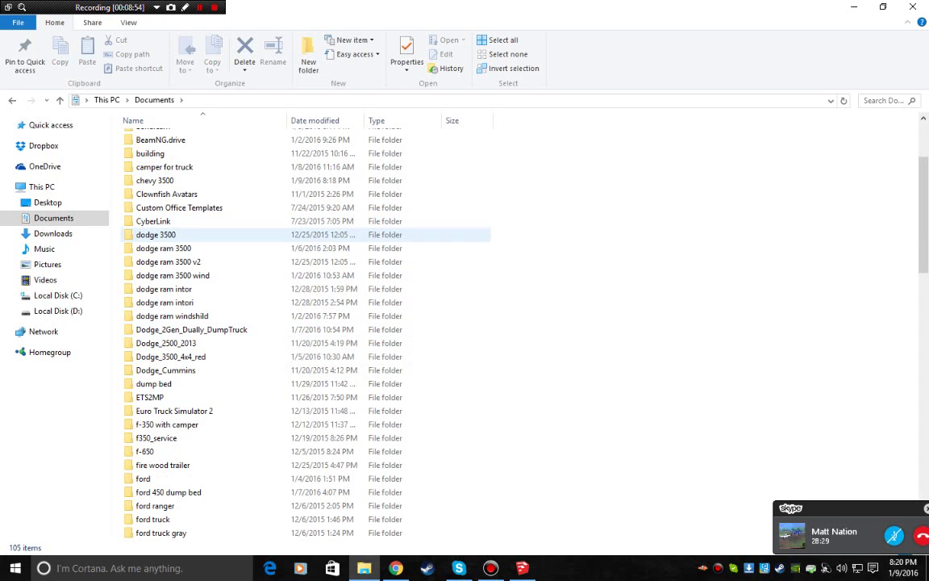
double_click(155, 180)
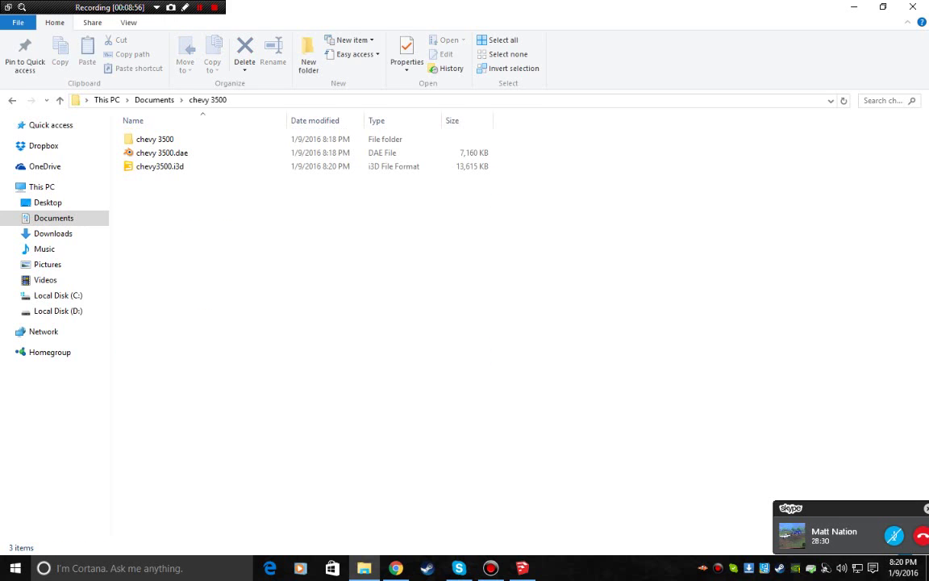
Check the textures in the chevy 3500 subfolder, return to its parent folder and open chevy3500.i3d in GIANTS Editor.
double_click(155, 139)
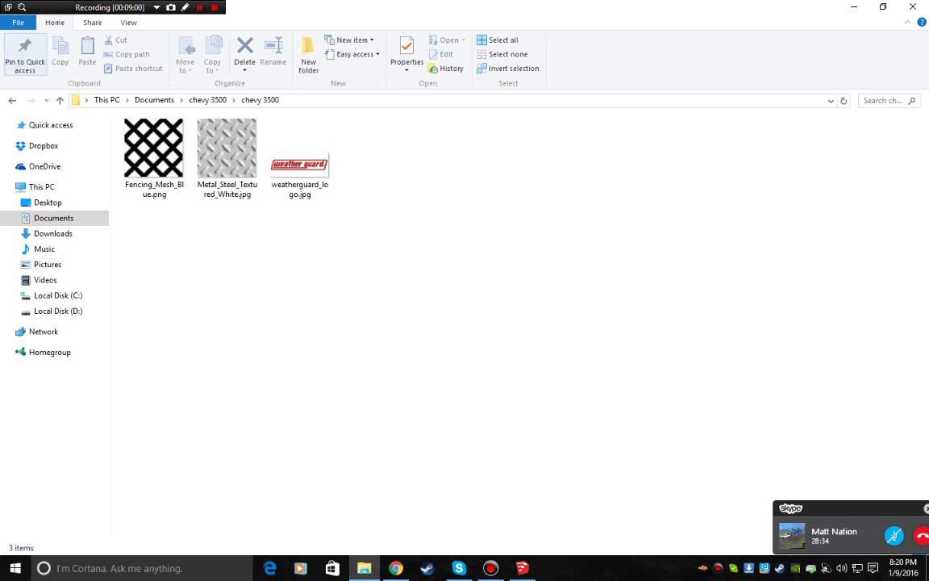
left_click(12, 100)
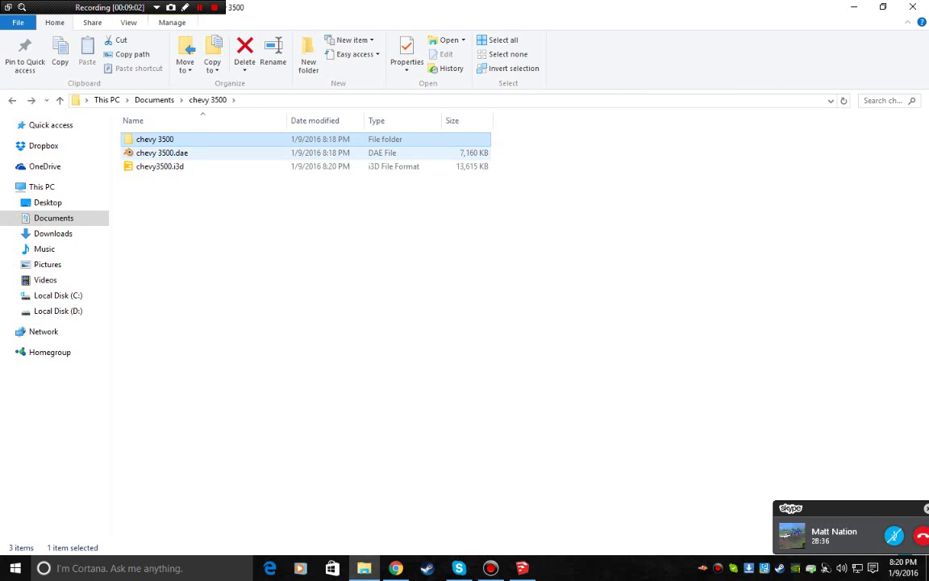
left_click(160, 167)
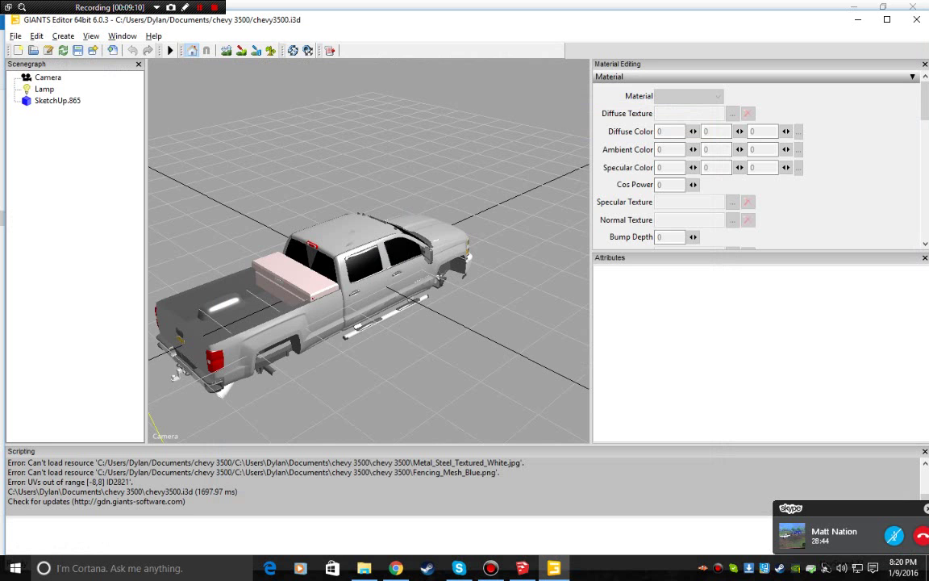
Examine the truck's body, windows, mirrors and lights from the front and both sides.
left_click_drag(368, 250, 315, 230, "alt")
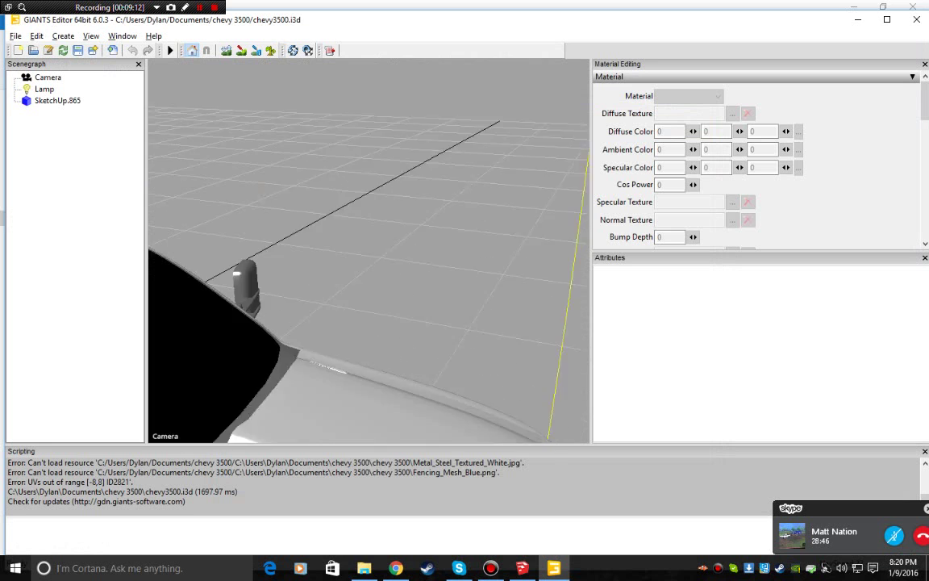
scroll(368, 250, "down", 6)
scroll(368, 250, "up", 1)
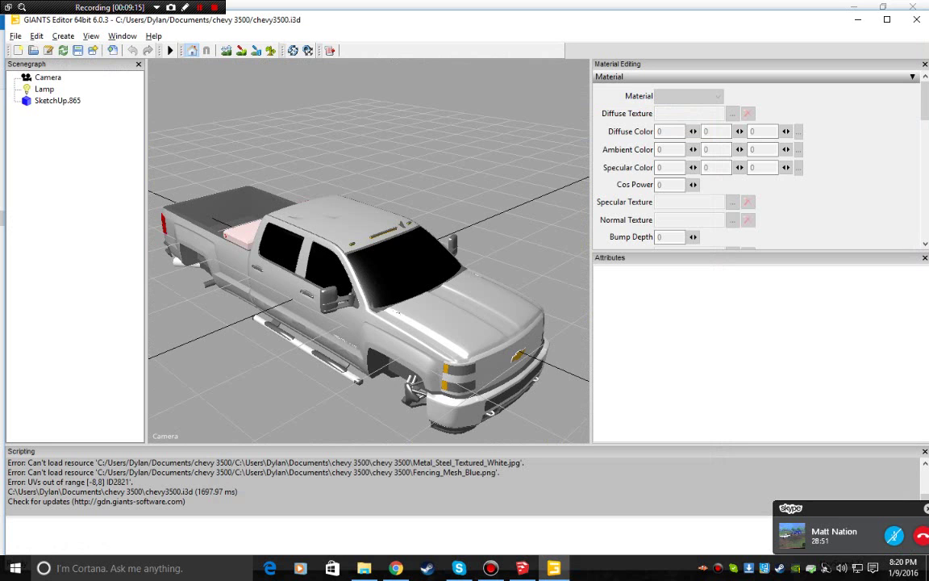
scroll(369, 250, "up", 1)
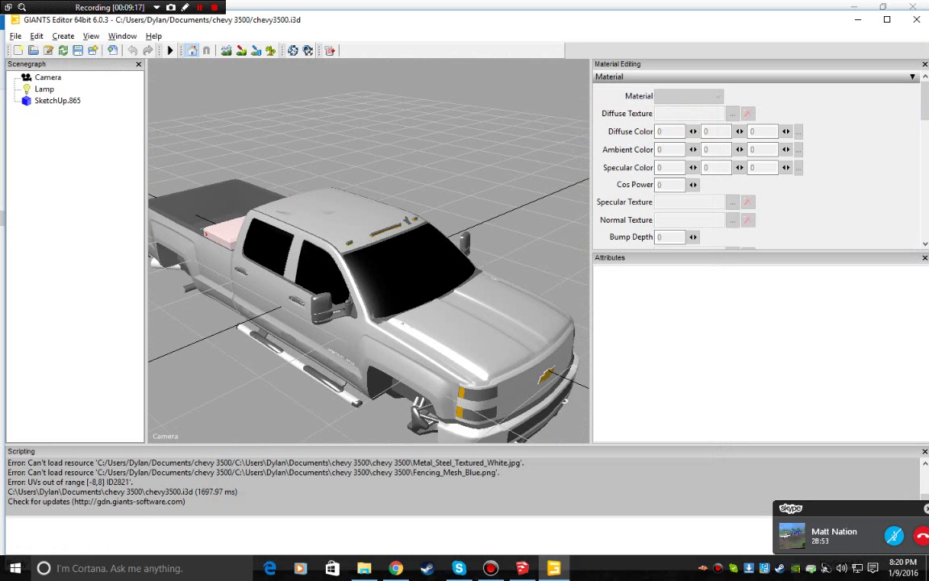
left_click_drag(339, 258, 500, 323, "alt")
scroll(369, 250, "up", 3)
scroll(369, 250, "down", 4)
mouse_move(452, 274)
left_mouse_down("alt")
mouse_move(338, 250)
mouse_move(275, 298)
mouse_move(347, 266)
mouse_move(435, 270)
left_mouse_up("alt")
left_click_drag(369, 250, 369, 322, "alt")
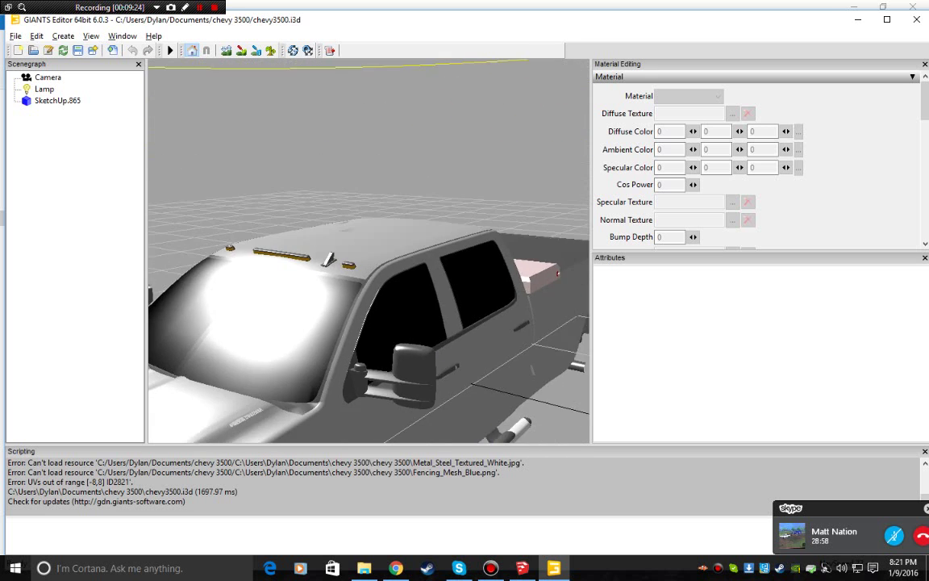
scroll(368, 250, "down", 4)
Select the truck, raise it vertically to a Translate Y of about 0.912 and turn off its Rigid Body option.
left_click(351, 310)
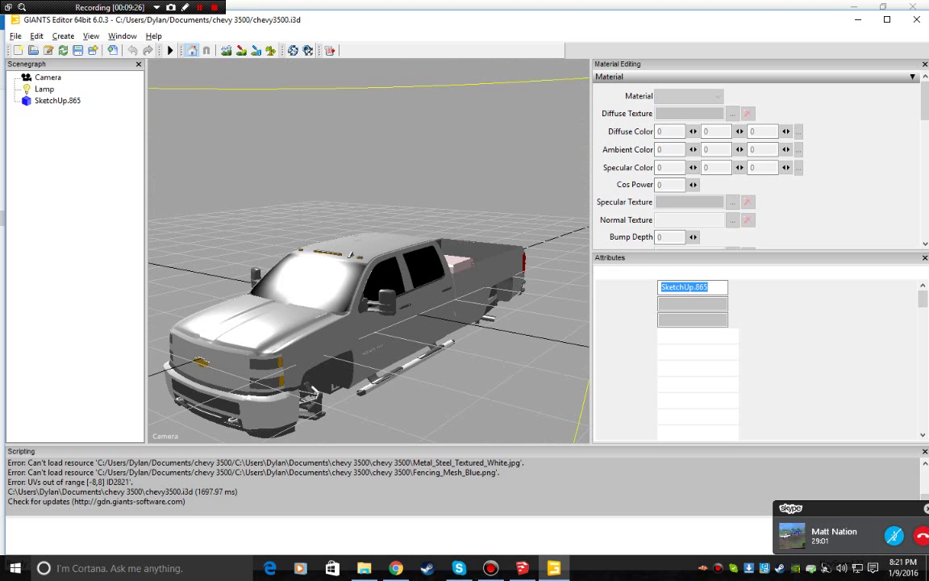
left_click_drag(361, 241, 360, 179)
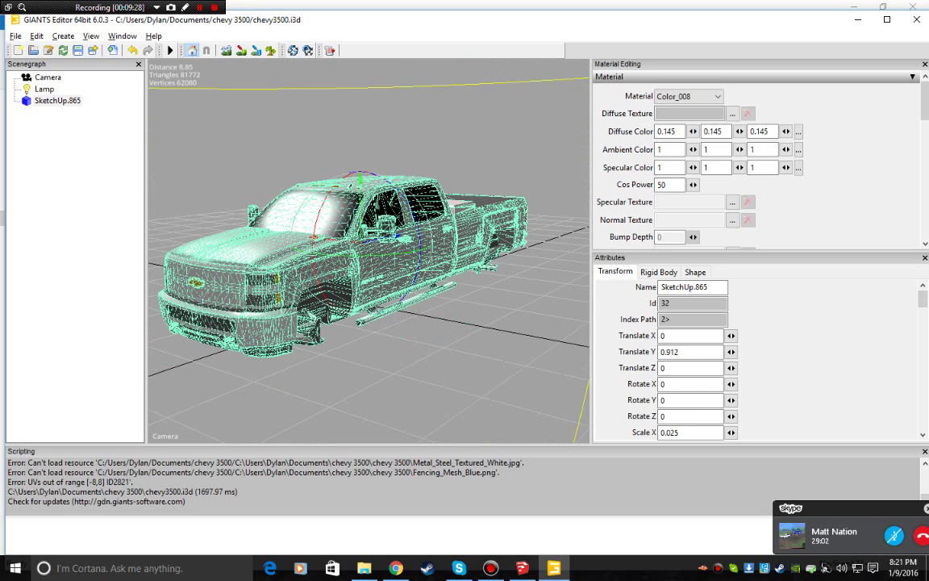
scroll(677, 355, "down", 5)
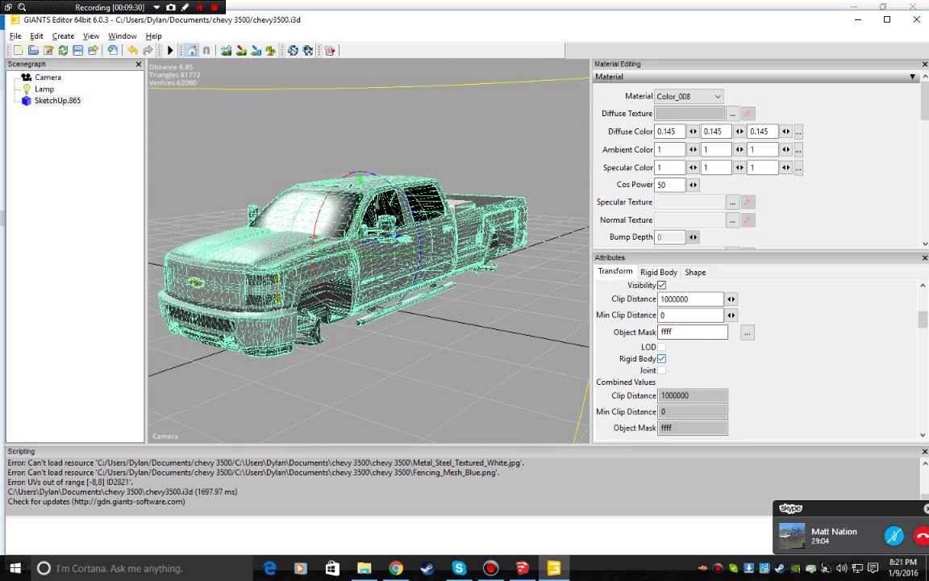
left_click(662, 358)
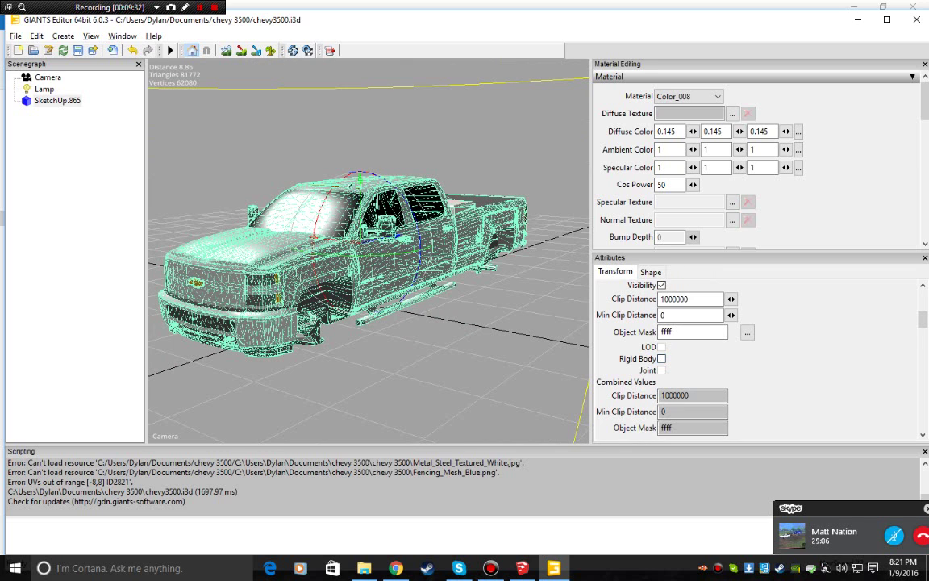
Toggle the truck's visibility off and back on, and deselect it.
left_click(661, 285)
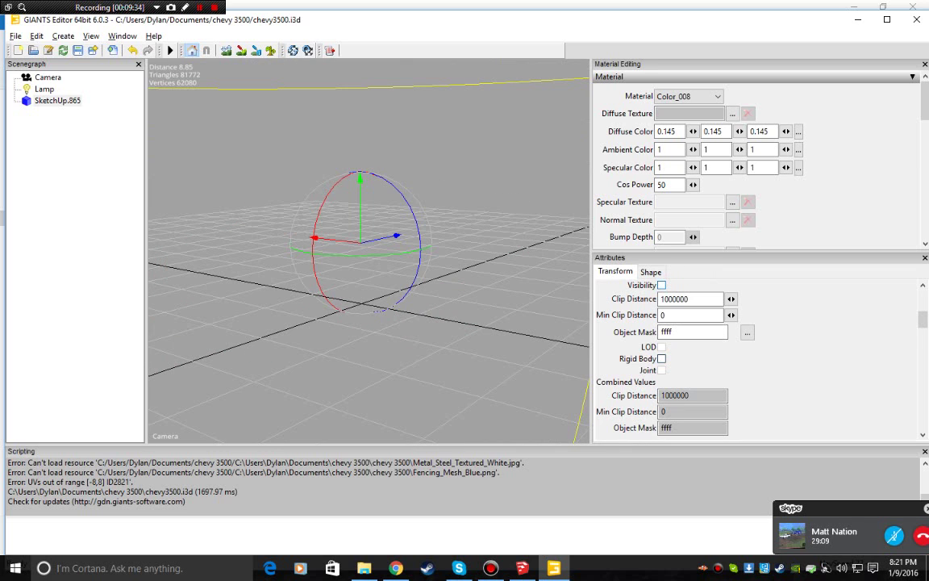
left_click(661, 285)
left_click(661, 285)
left_click(661, 285)
left_click(524, 339)
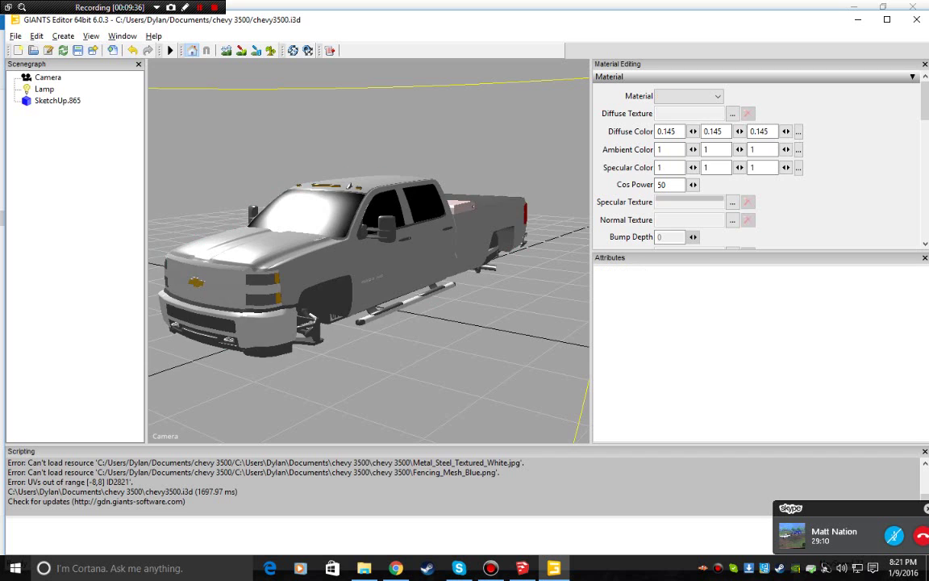
scroll(368, 251, "up", 6)
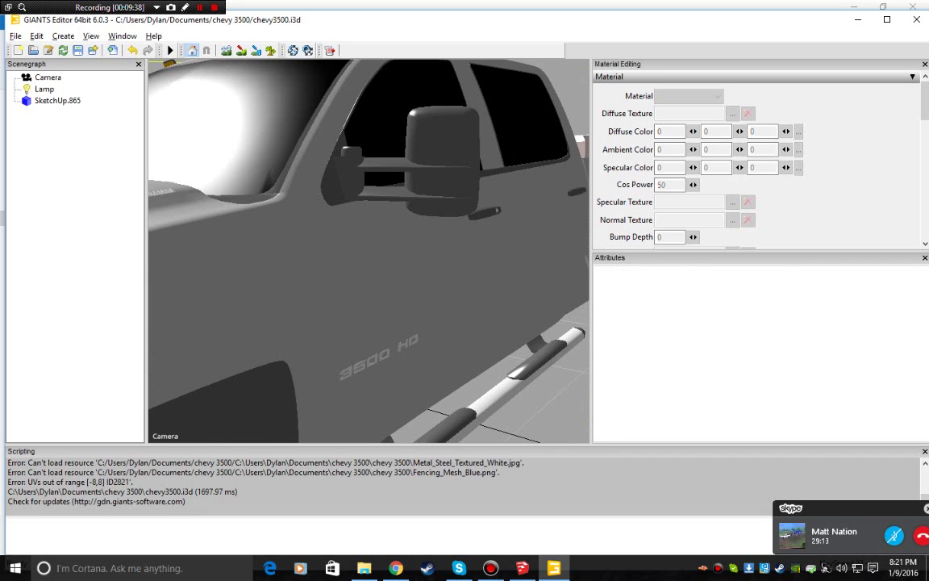
scroll(368, 250, "down", 10)
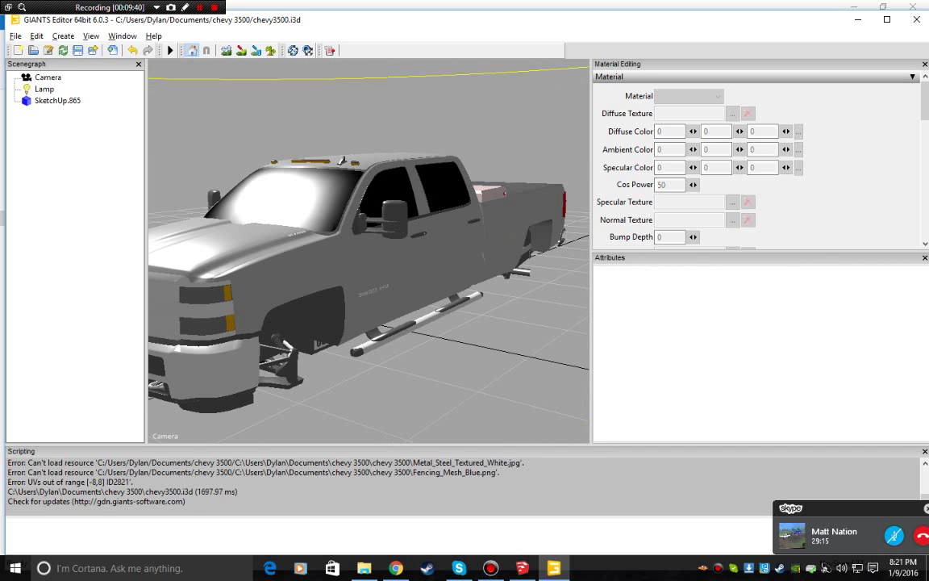